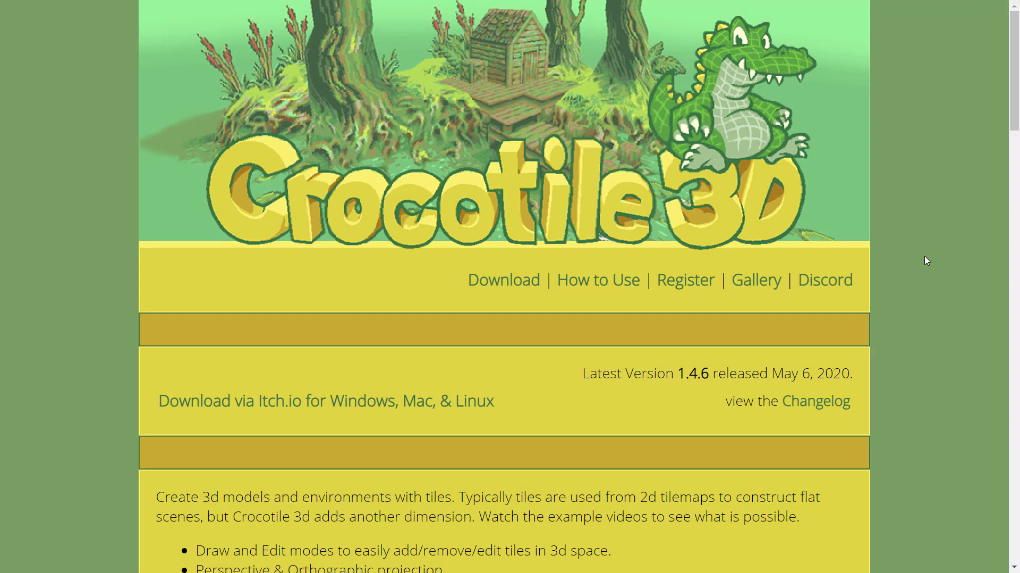
Show the Crocotile 3D homepage windowed then fullscreen, and switch to the Crocotile 3D swamp scene.
key("F11")
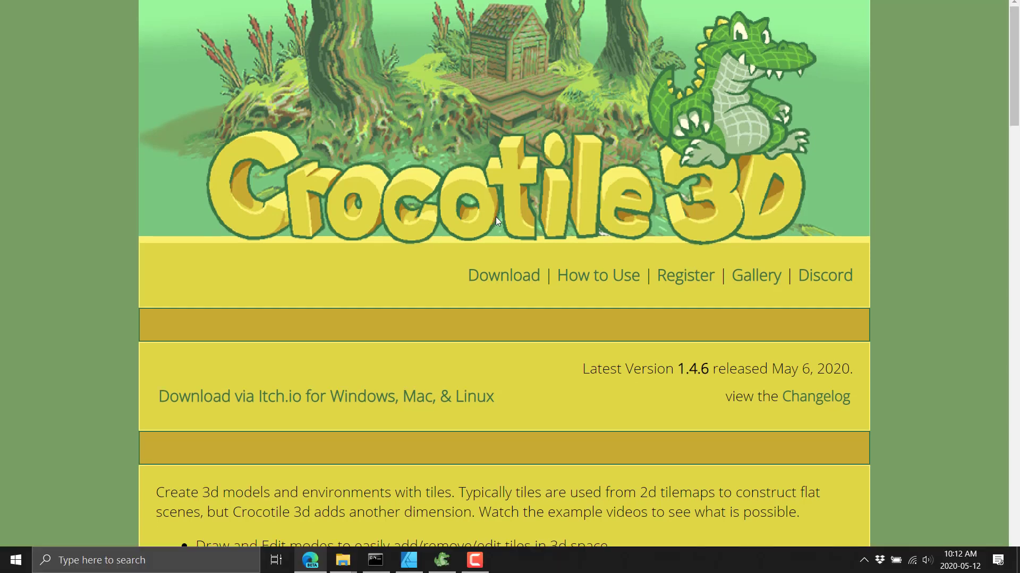
key("F11")
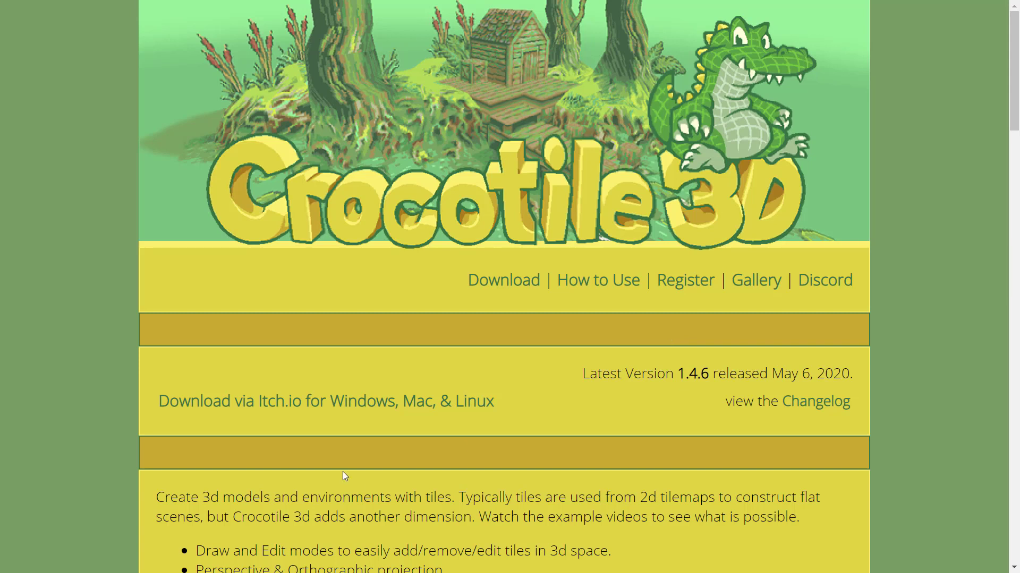
key("alt+Tab")
key("alt+Tab")
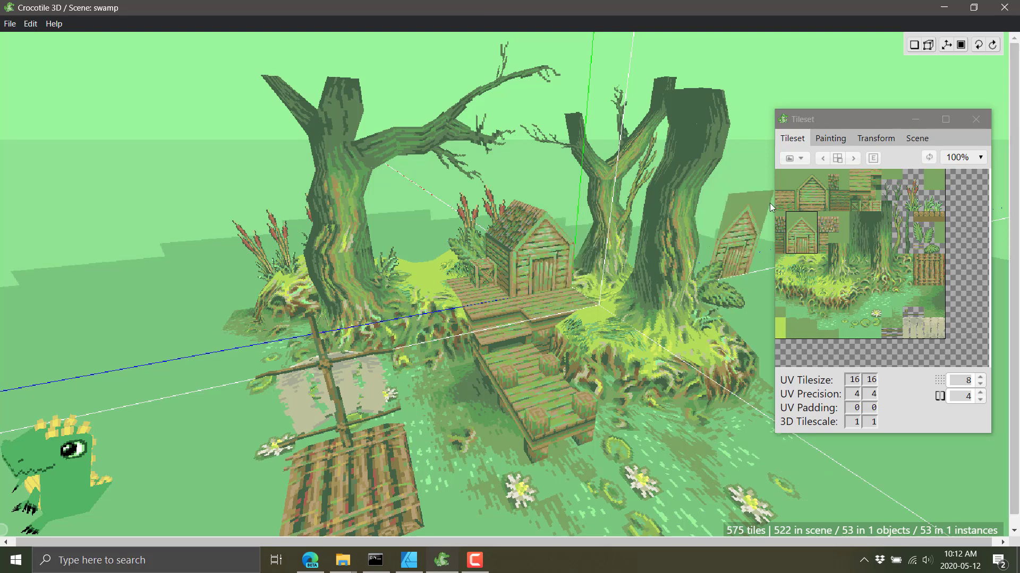
Peek at the tileset actions list, pick the house tile, then choose the small light-green tile instead.
left_click(794, 157)
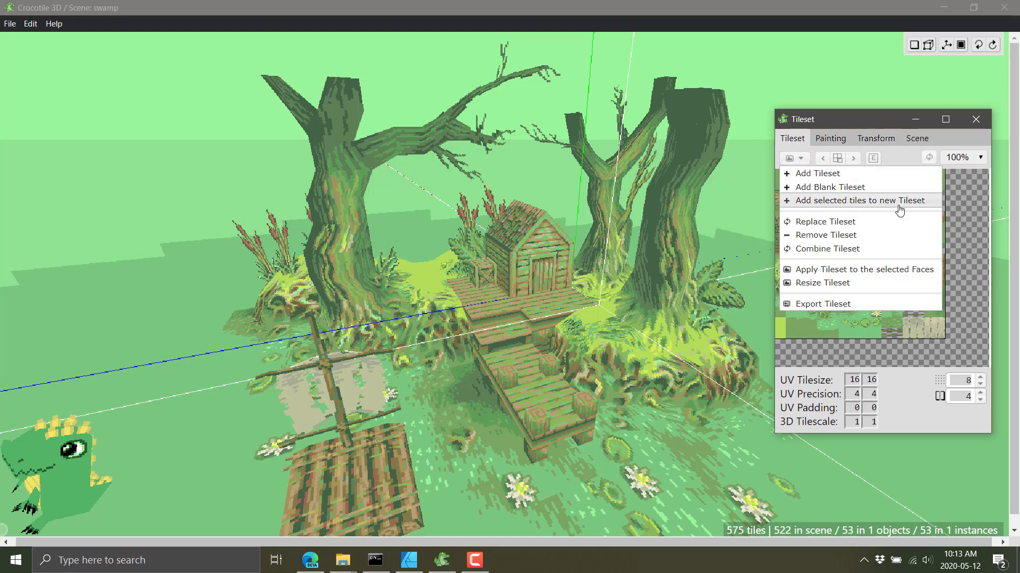
left_click(793, 158)
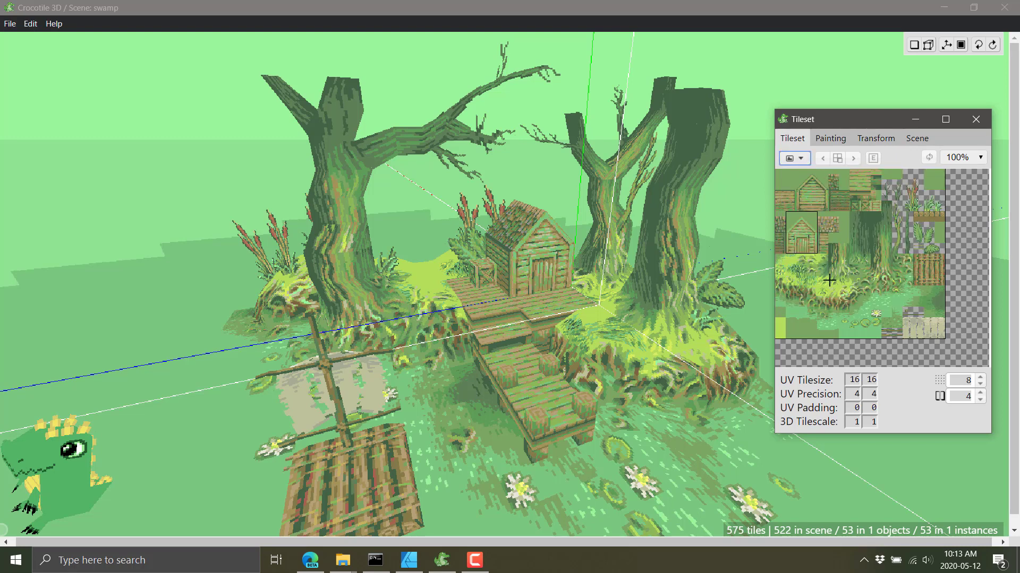
left_click_drag(808, 209, 821, 179)
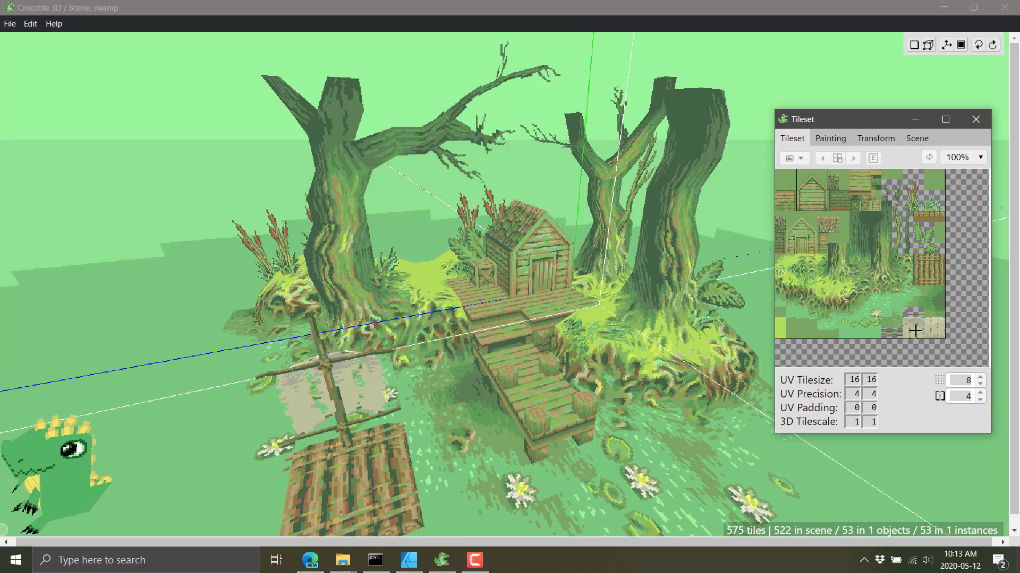
left_click(781, 332)
left_click(830, 138)
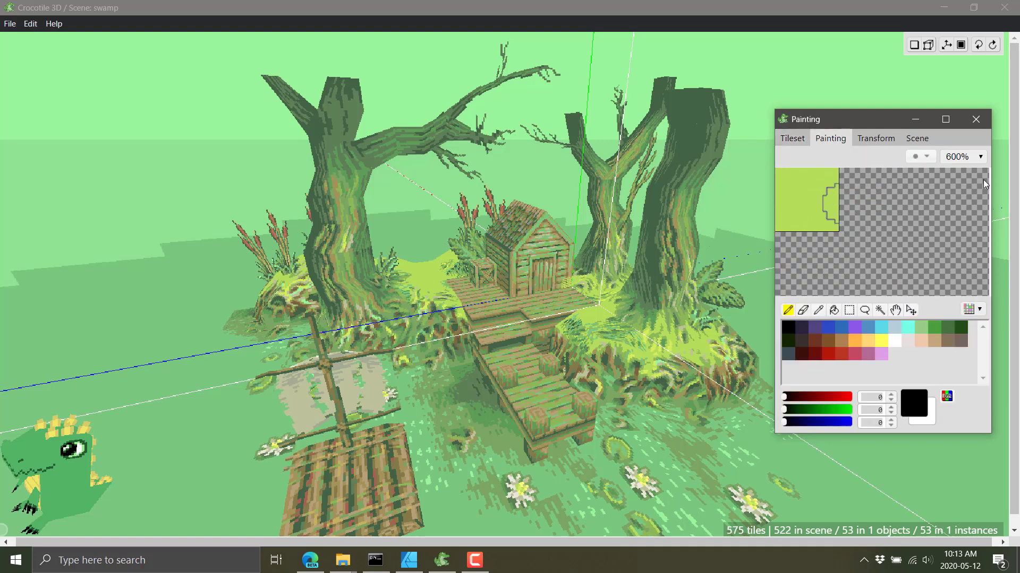
left_click(981, 157)
left_click(964, 294)
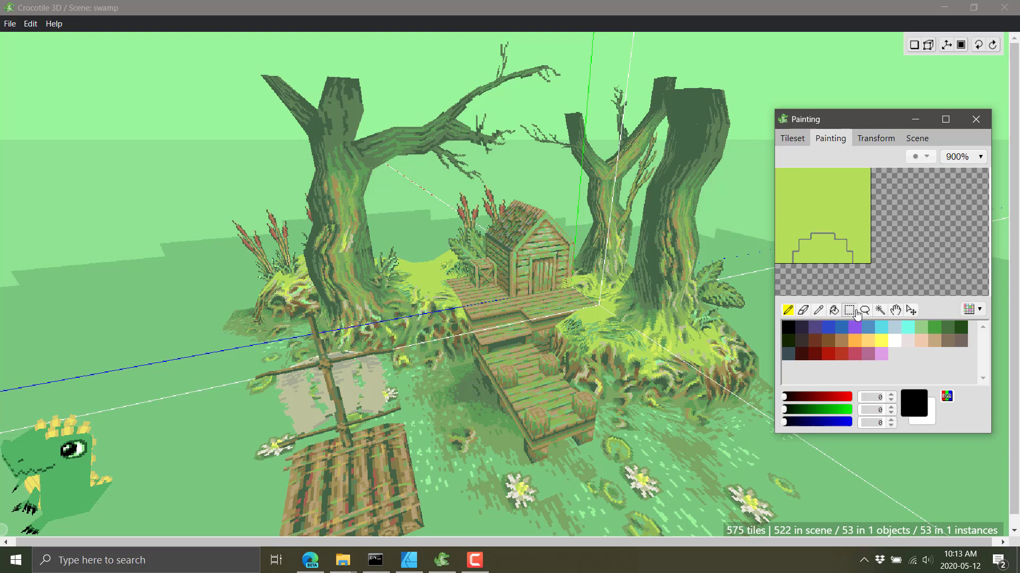
left_click(793, 138)
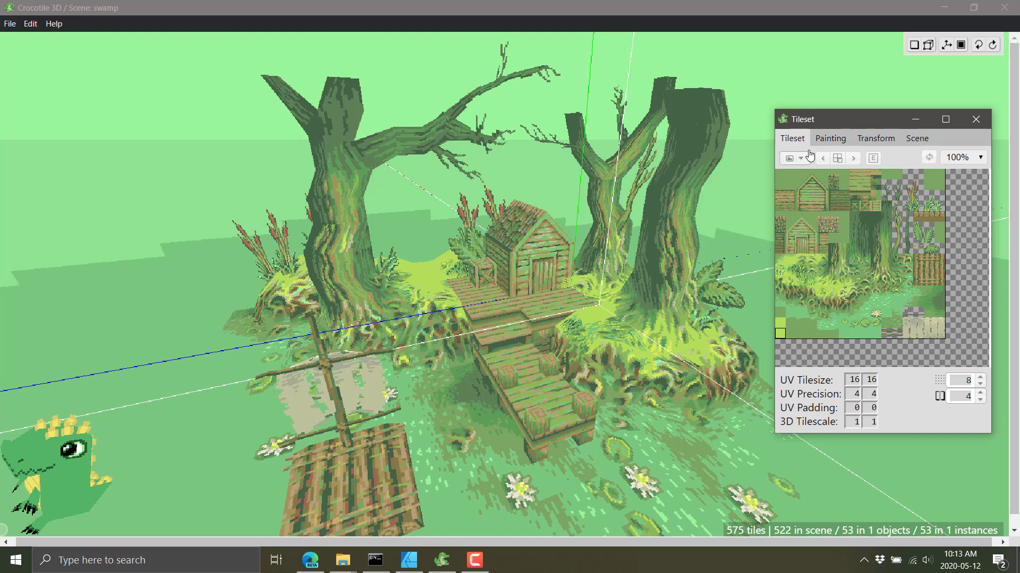
left_click(830, 139)
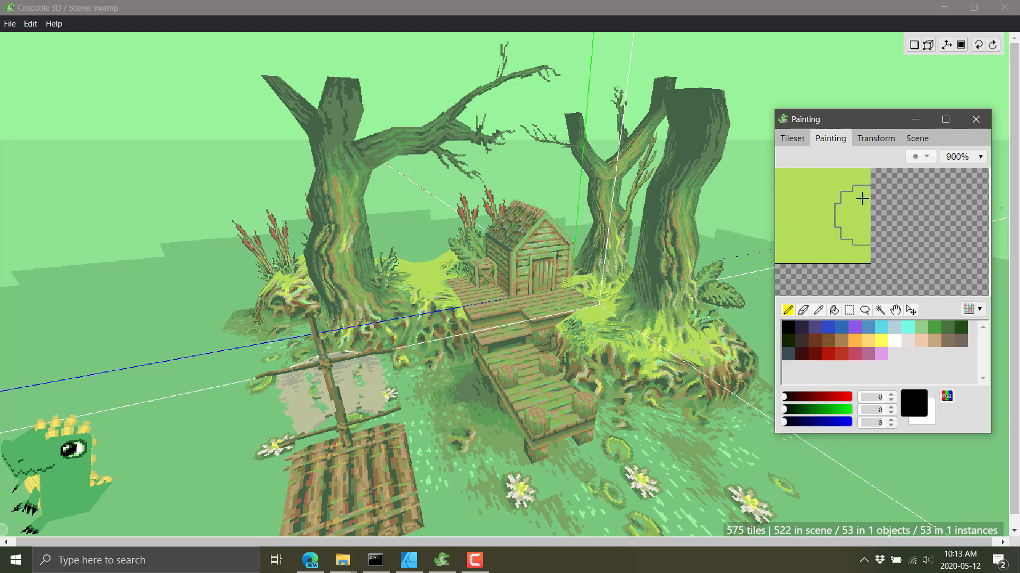
left_click(869, 140)
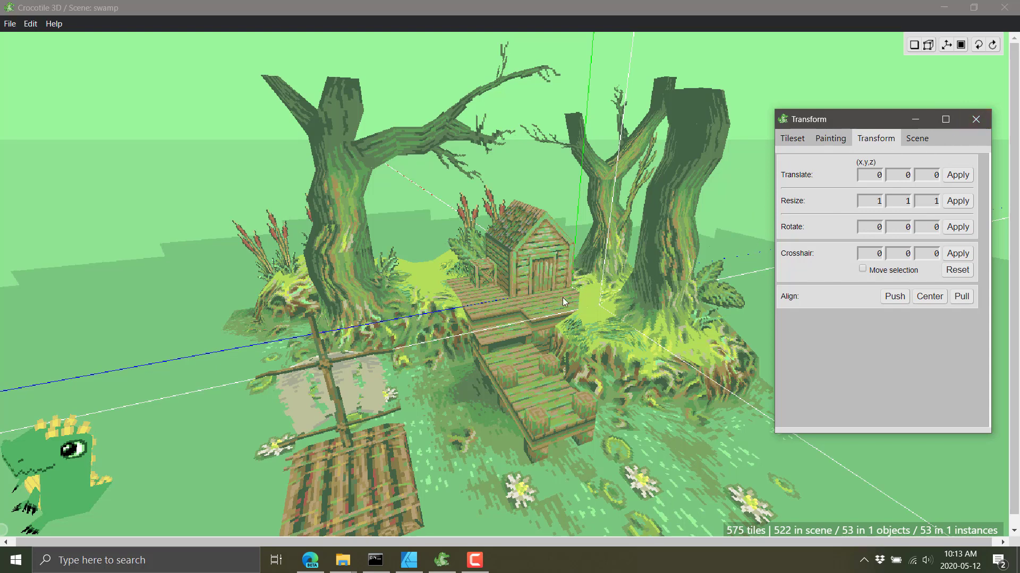
left_click(792, 138)
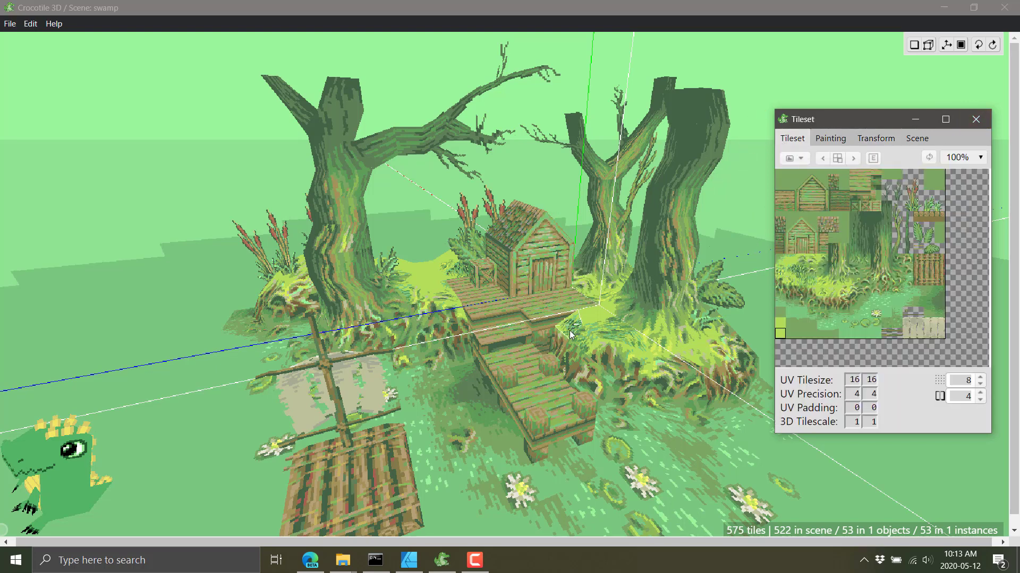
Place two light-green tiles on the dock beside the small wooden hut.
left_click(590, 307)
key("Tab")
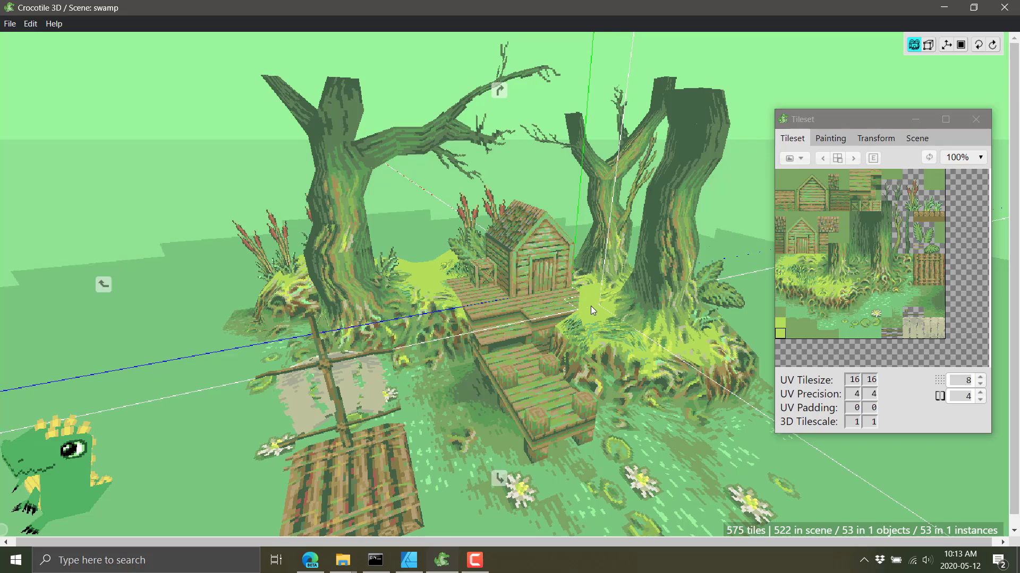
mouse_move(508, 315)
right_mouse_down()
mouse_move(430, 303)
mouse_move(551, 328)
right_mouse_up()
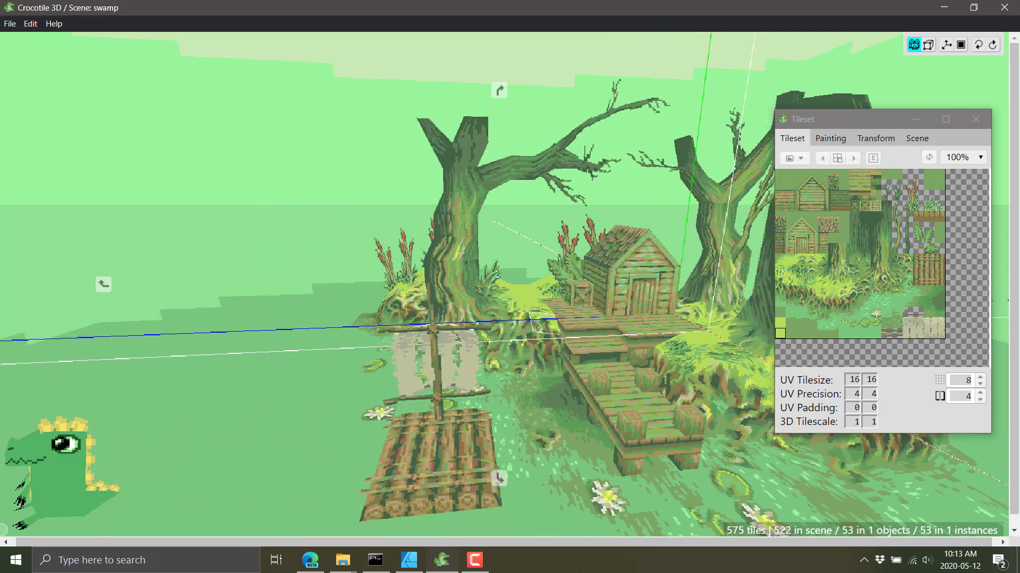
scroll(530, 322, "up", 5)
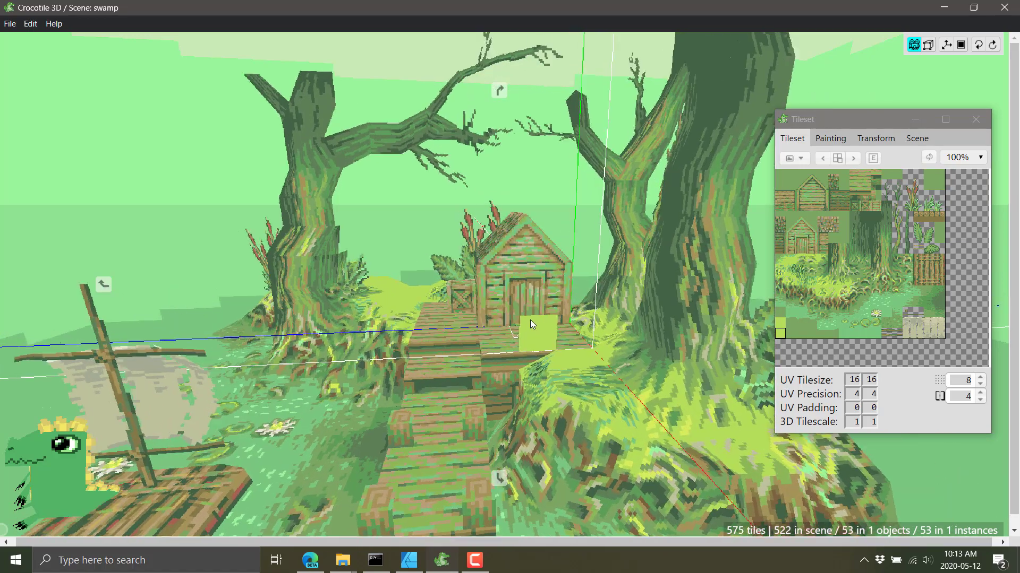
scroll(529, 319, "down", 3)
scroll(530, 319, "down", 2)
scroll(530, 320, "up", 4)
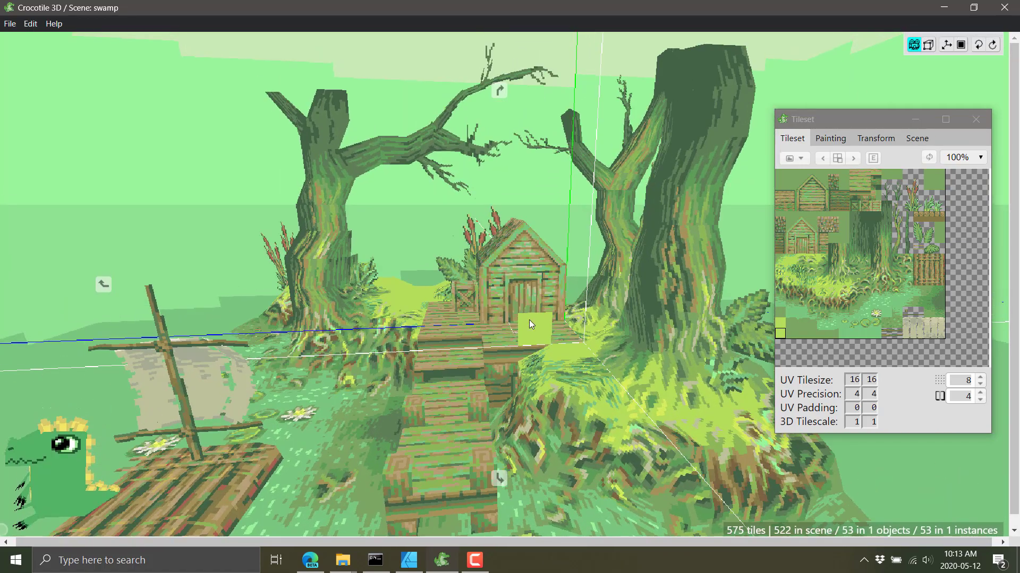
scroll(530, 320, "up", 2)
scroll(529, 320, "down", 3)
scroll(529, 319, "up", 2)
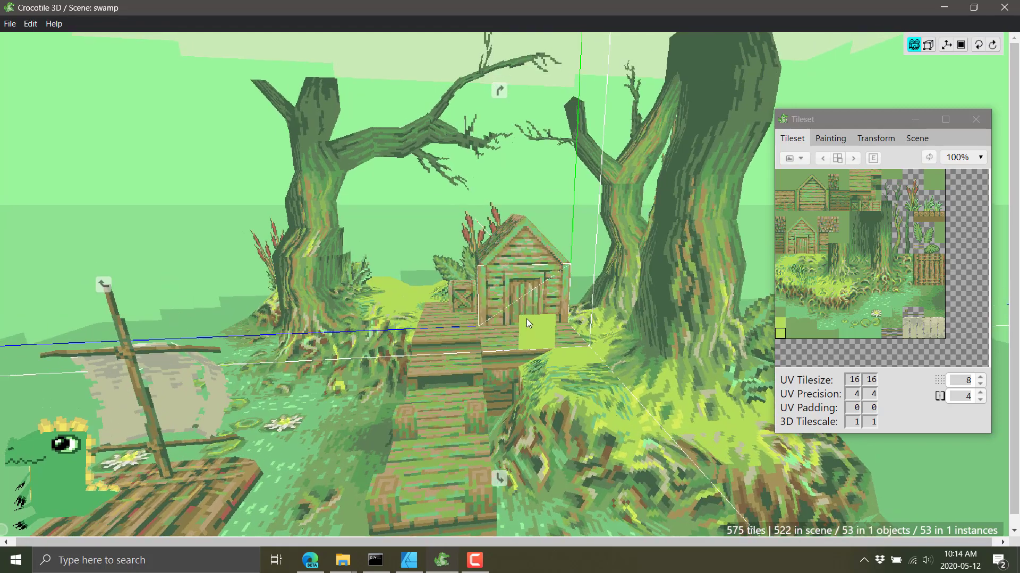
scroll(527, 318, "up", 1)
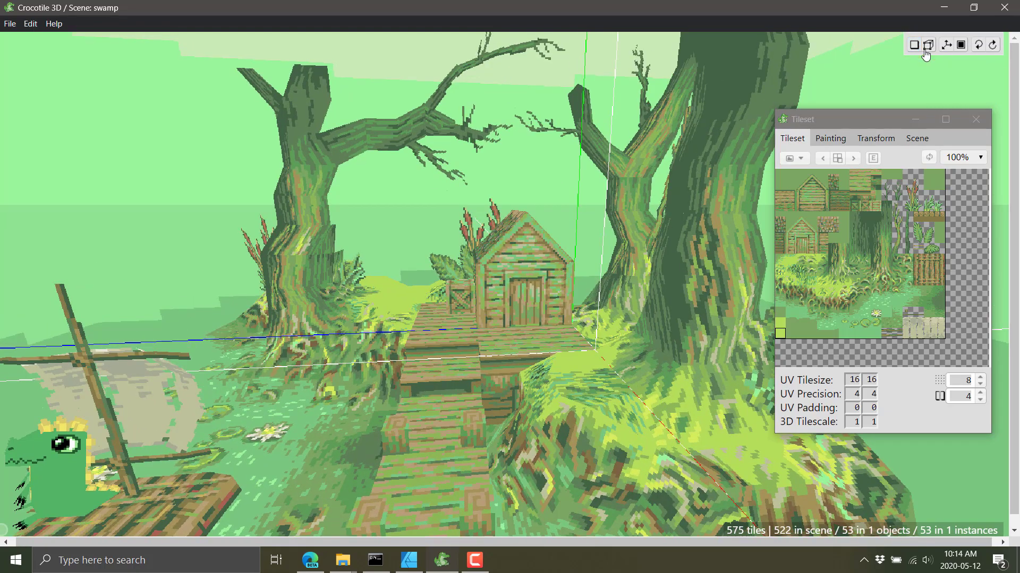
scroll(548, 263, "down", 3)
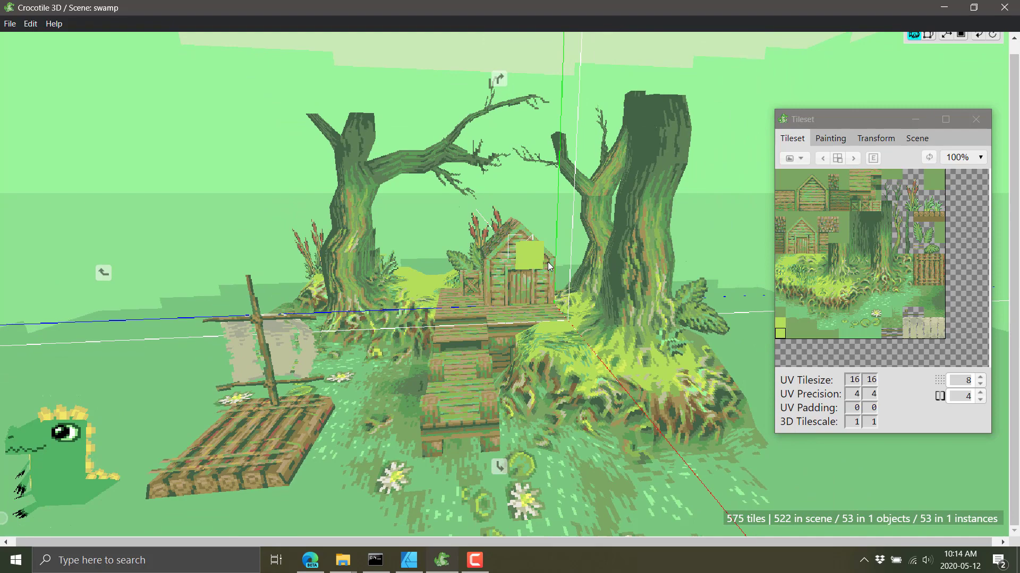
scroll(547, 262, "up", 2)
scroll(547, 262, "up", 1)
scroll(548, 262, "up", 1)
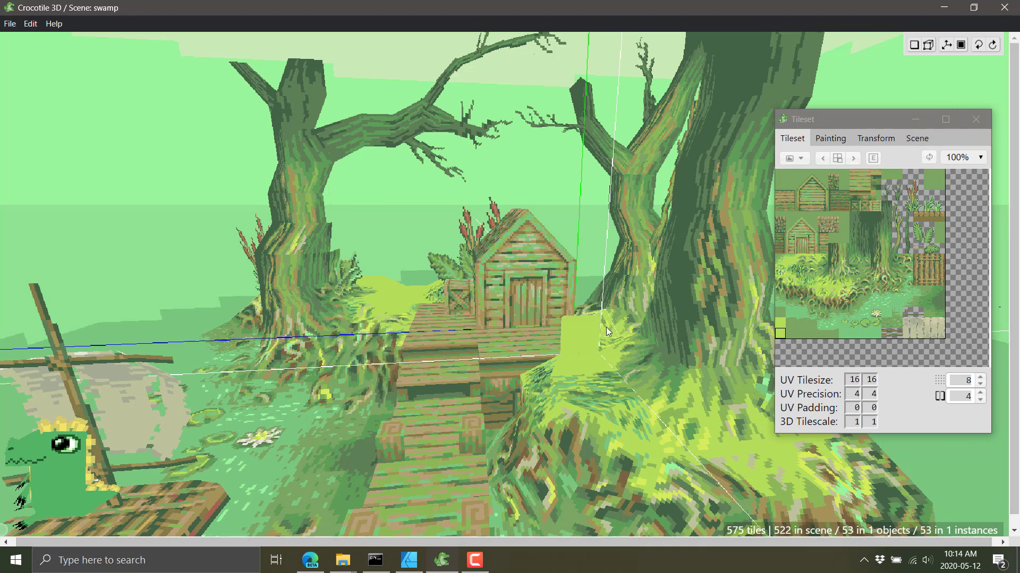
left_click(466, 305)
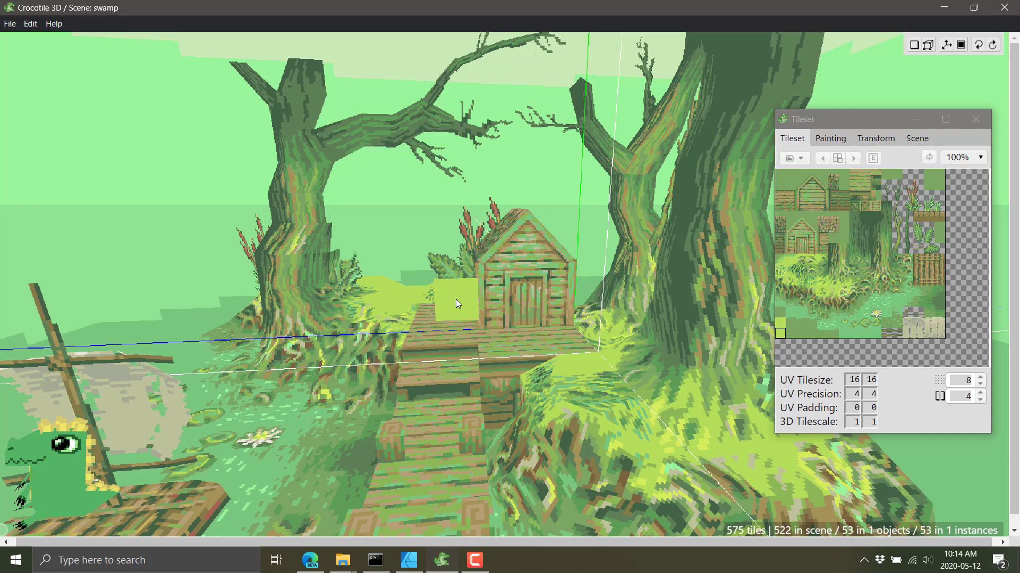
left_click(456, 299)
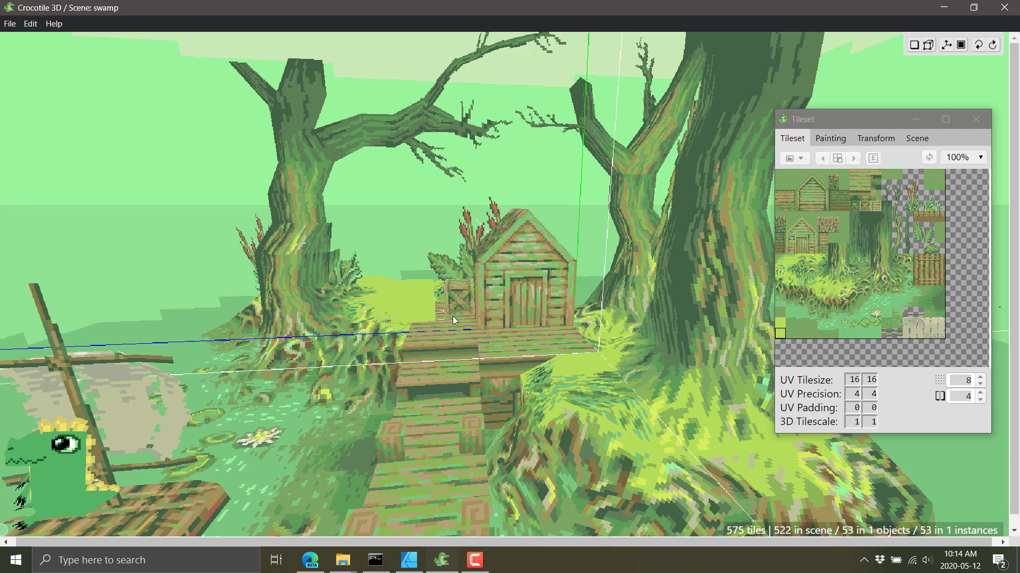
right_click_drag(556, 311, 399, 324)
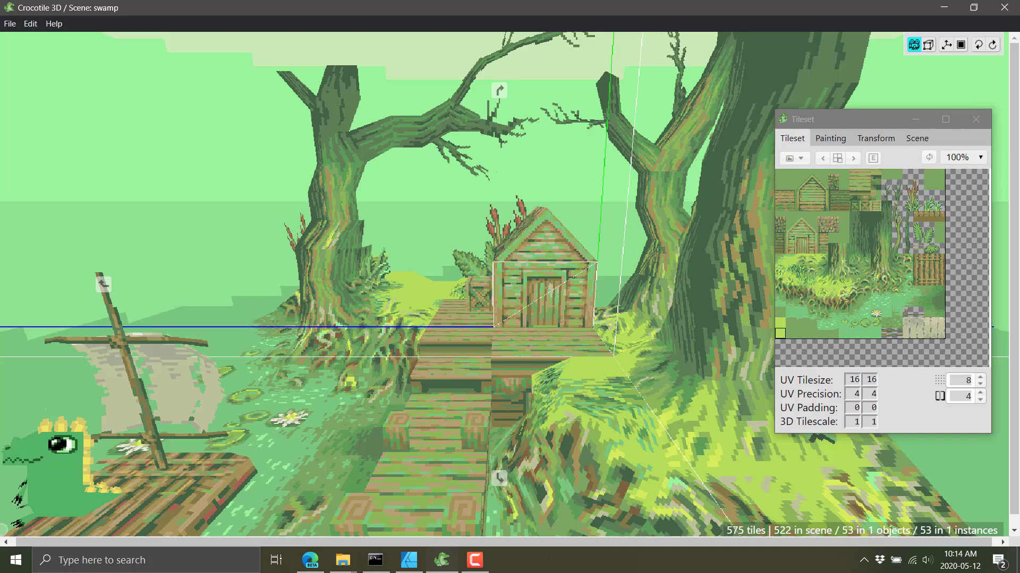
scroll(399, 324, "down", 3)
scroll(336, 331, "down", 3)
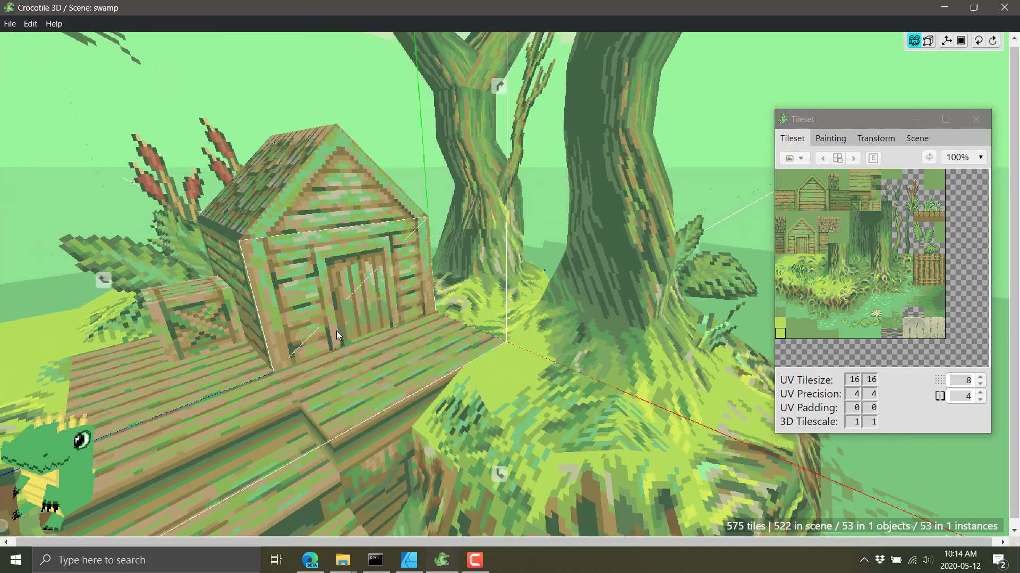
scroll(381, 322, "down", 3)
scroll(450, 318, "down", 3)
scroll(450, 319, "up", 2)
right_click_drag(451, 318, 199, 327)
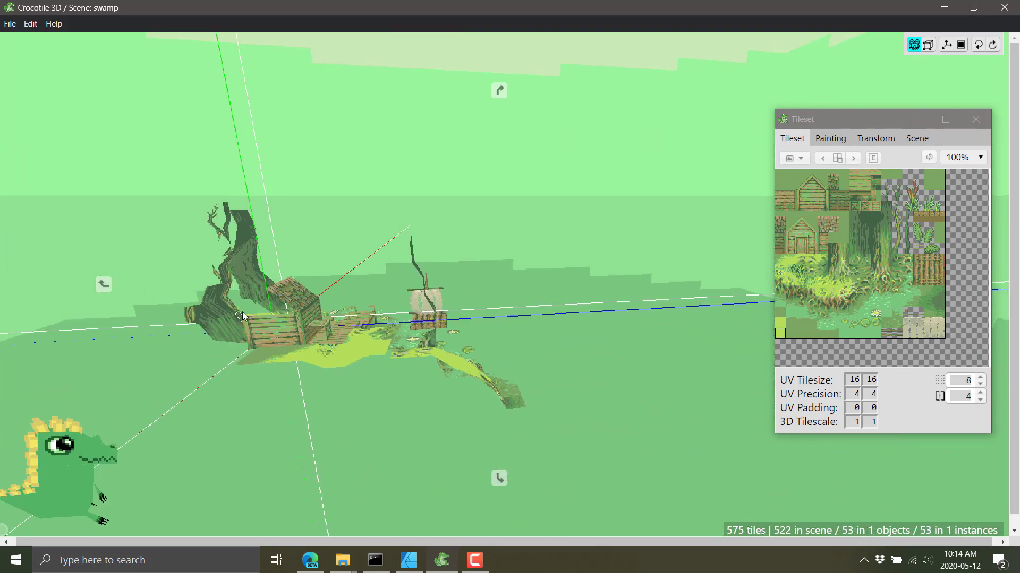
right_click_drag(242, 312, 733, 320)
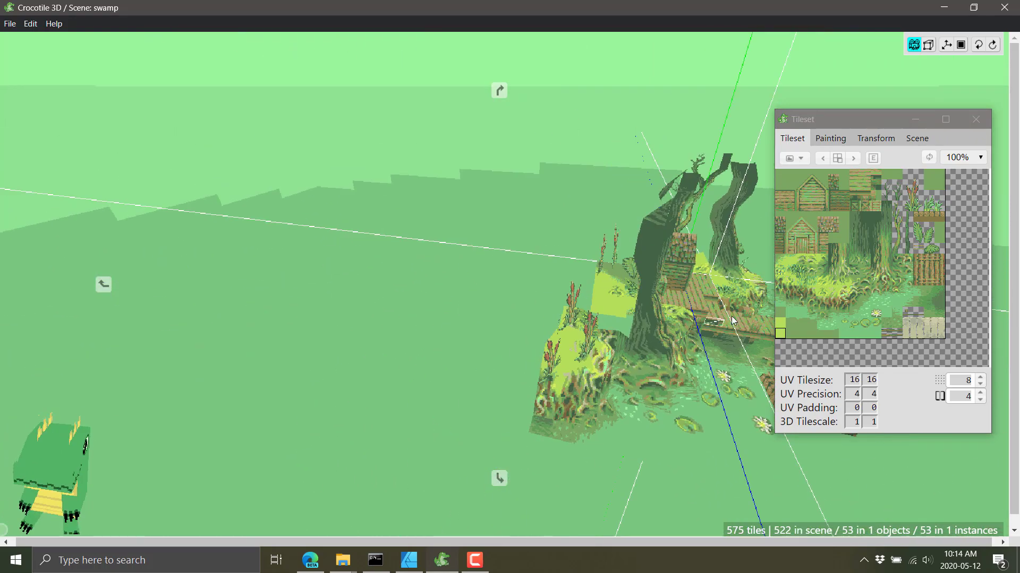
mouse_move(733, 321)
right_mouse_down()
mouse_move(684, 339)
mouse_move(715, 355)
right_mouse_up()
scroll(773, 423, "up", 5)
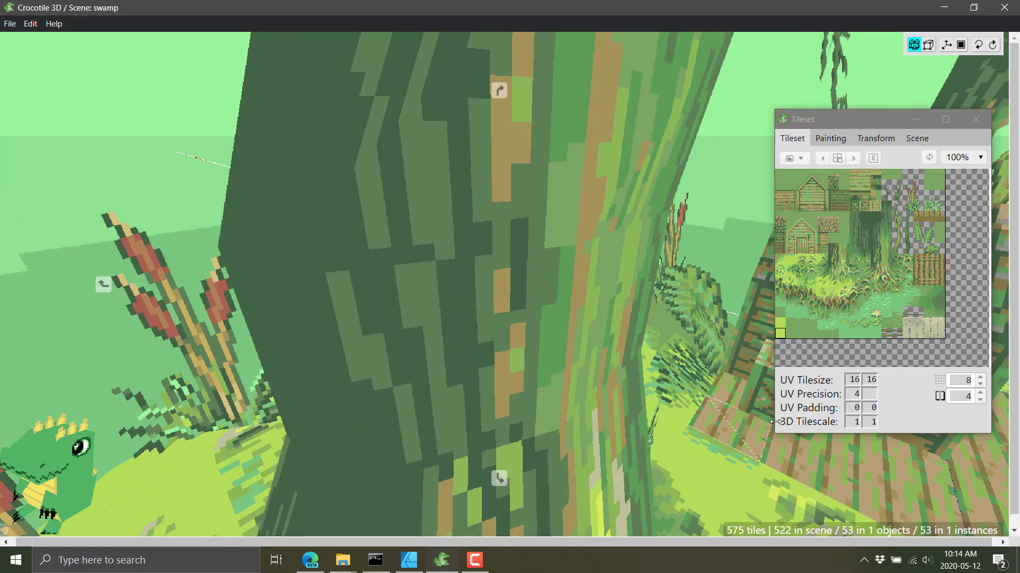
scroll(490, 352, "down", 3)
scroll(490, 352, "down", 2)
scroll(490, 351, "down", 2)
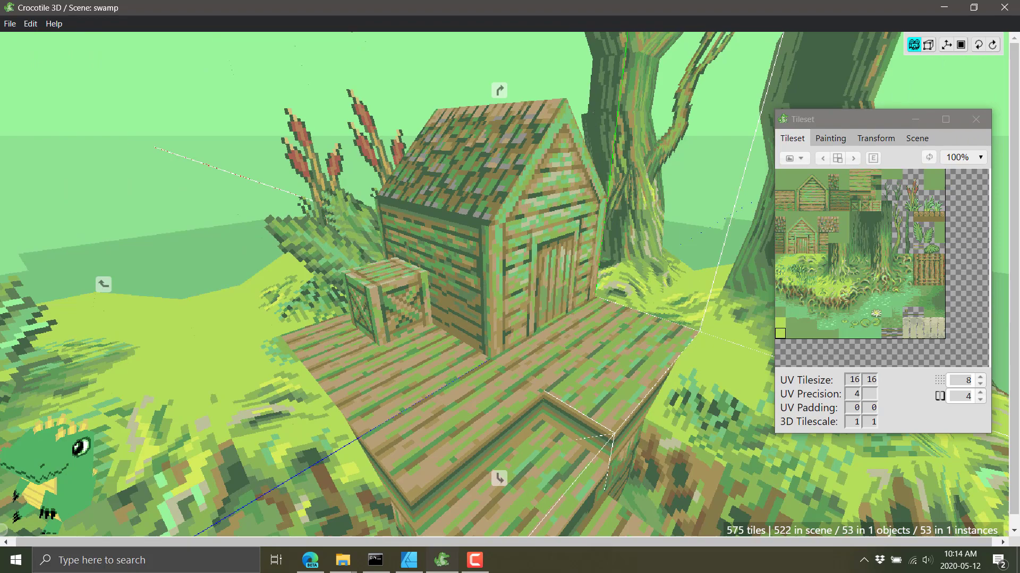
right_click_drag(490, 351, 1016, 384)
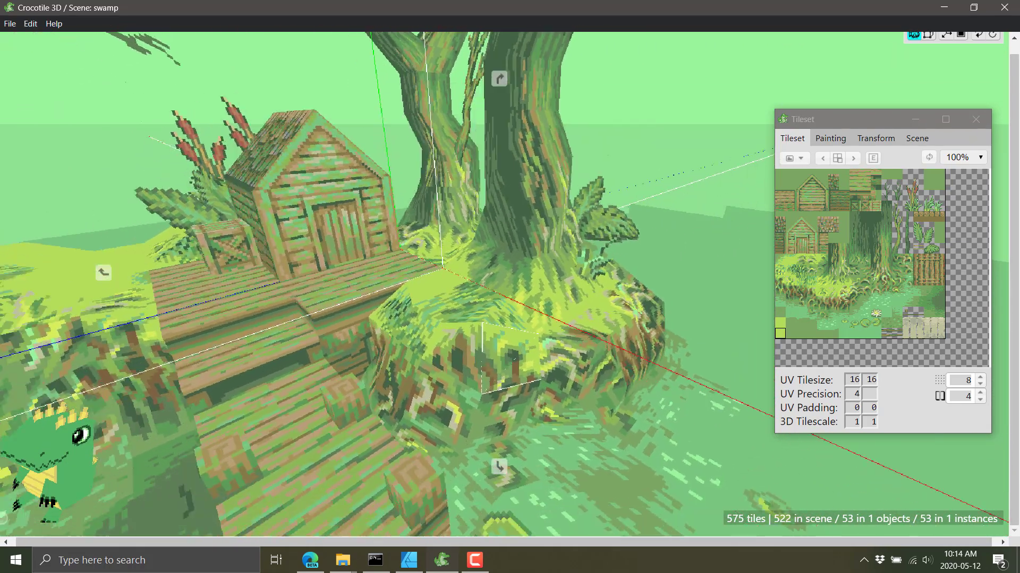
right_click_drag(510, 239, 488, 221)
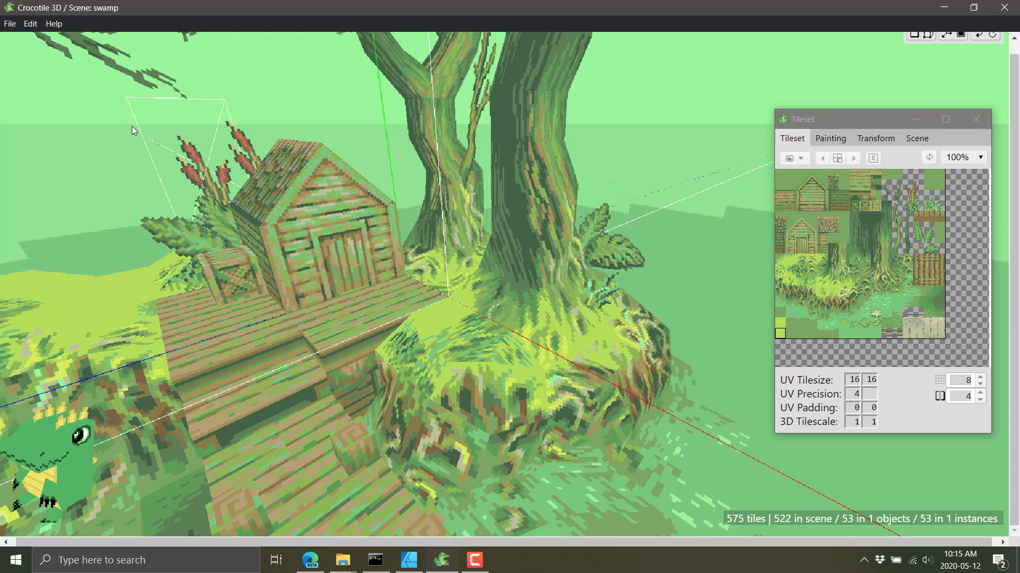
Start a fresh empty scene via File > New, continuing without an activation key.
left_click(10, 23)
left_click(21, 43)
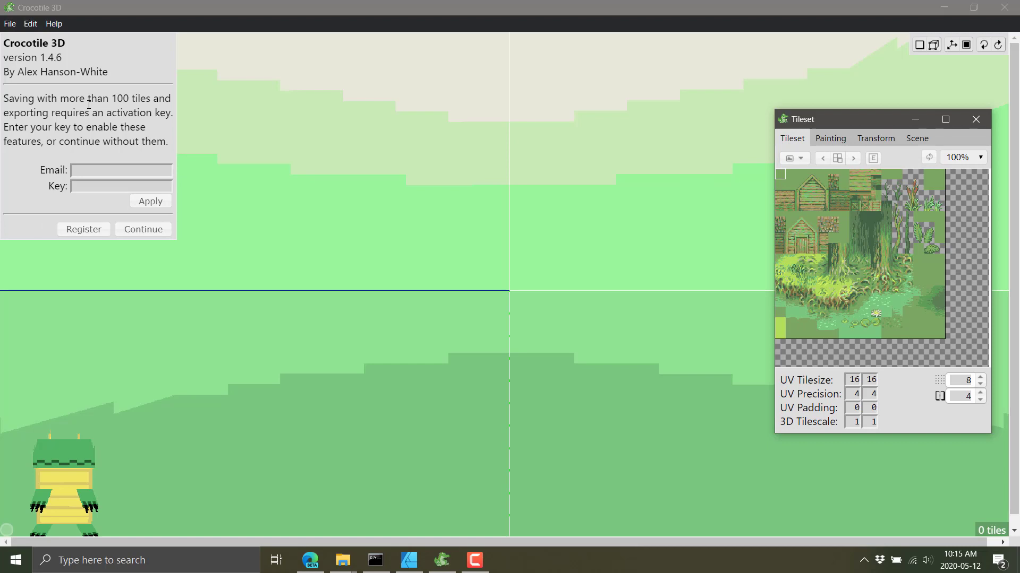
left_click(142, 229)
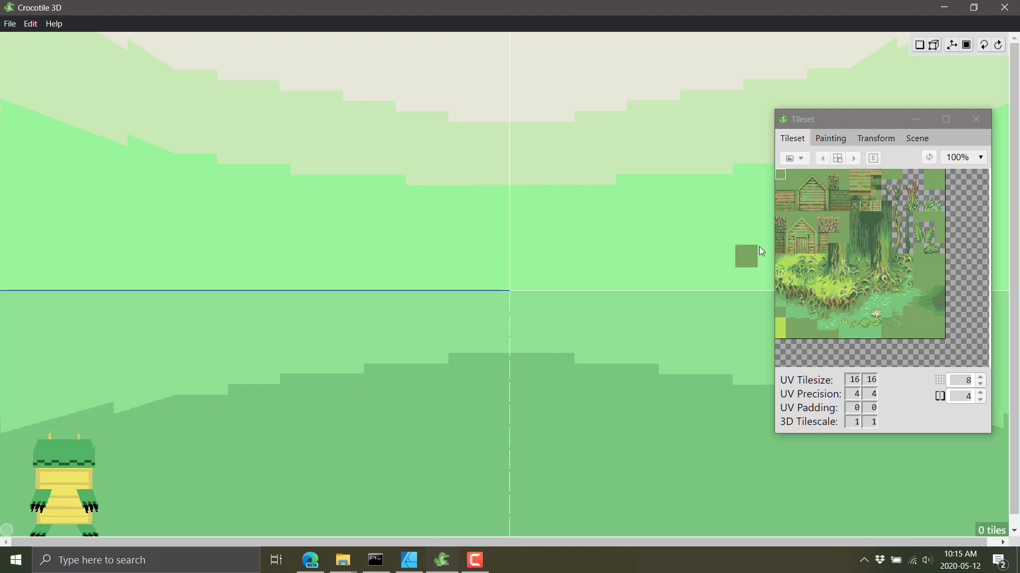
Select the whole house tile and stand two of them at right angles near the origin.
left_click(791, 229)
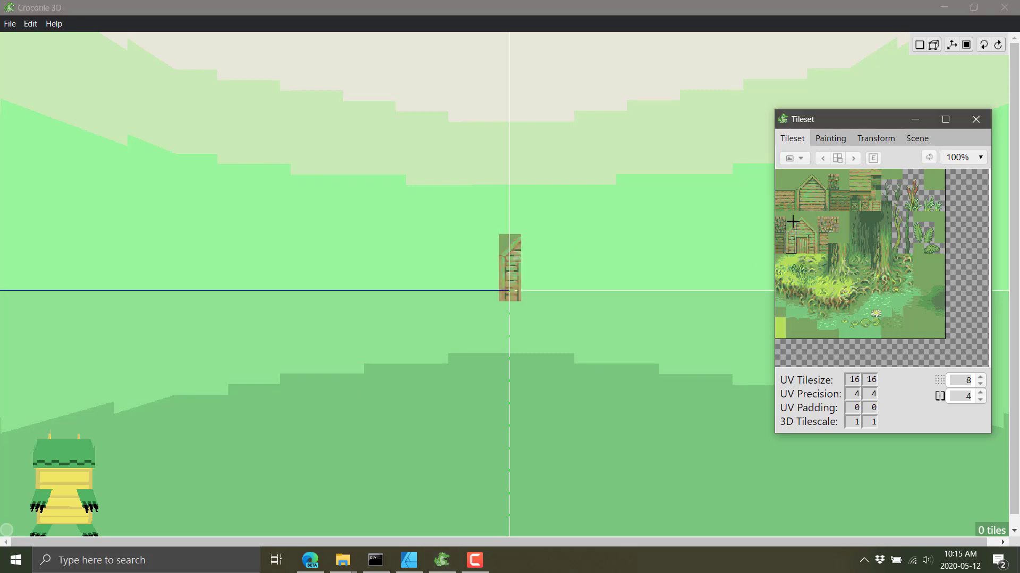
left_click_drag(792, 223, 817, 255)
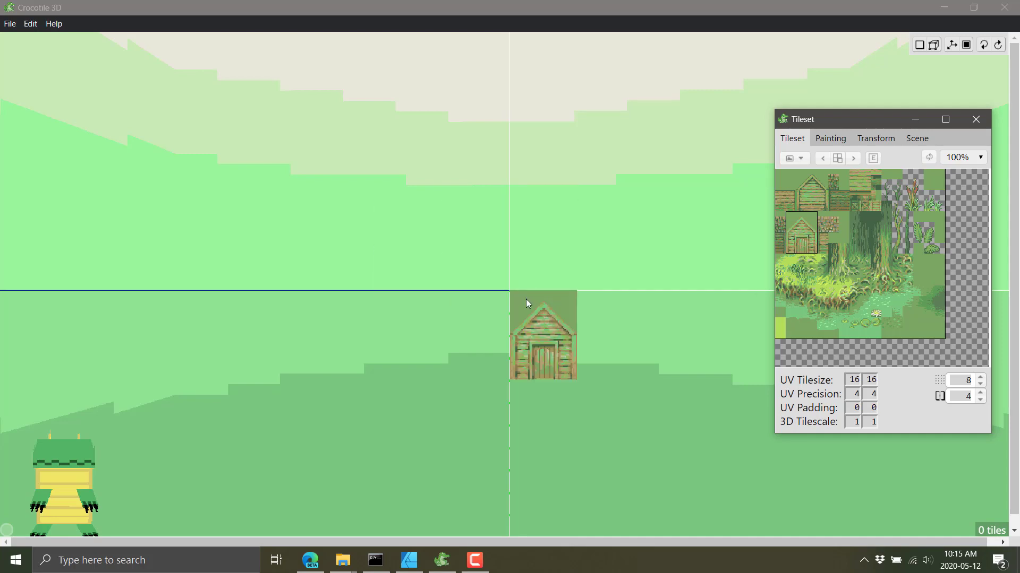
left_click(515, 284)
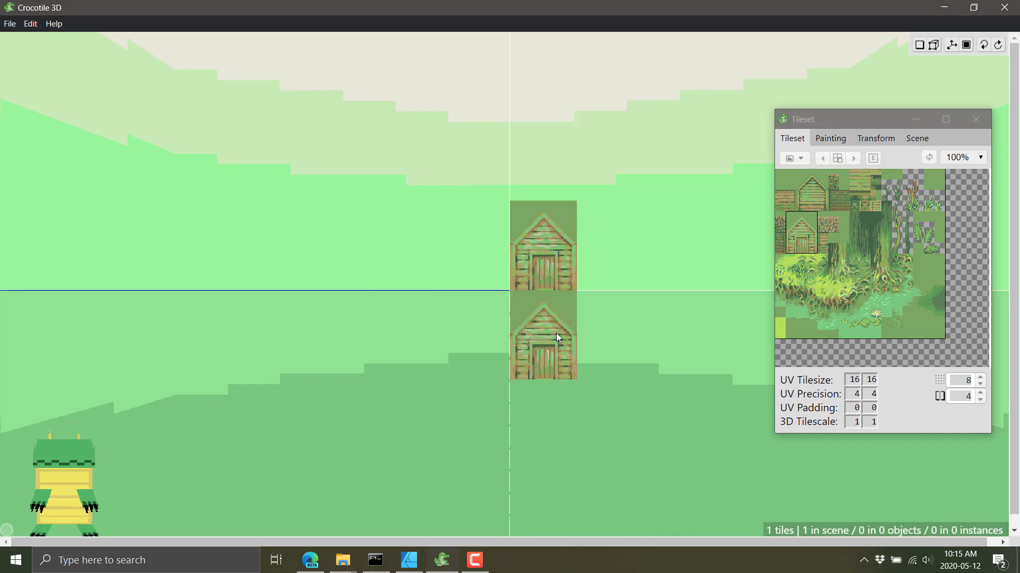
key("Tab")
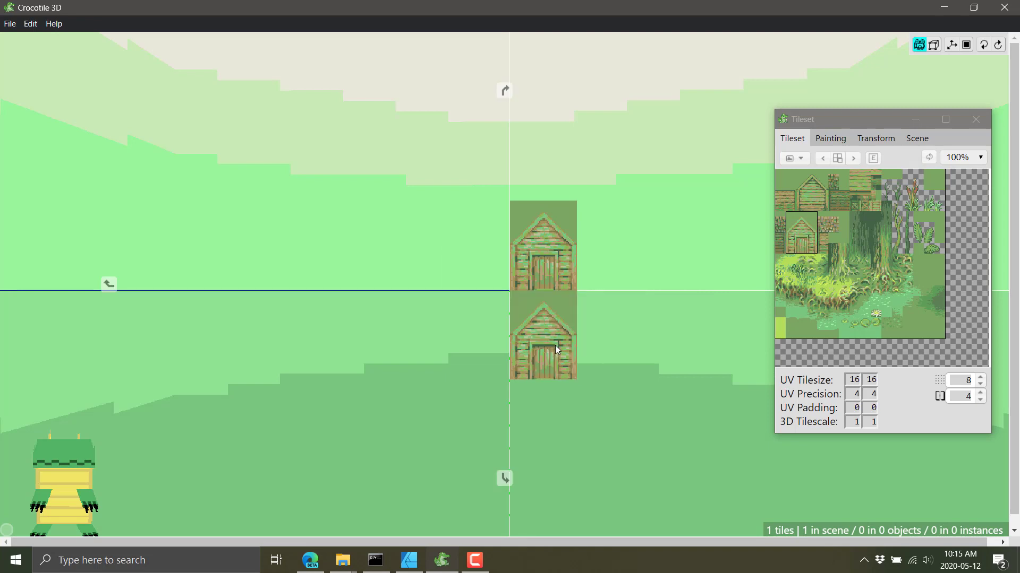
mouse_move(572, 350)
right_mouse_down()
mouse_move(637, 382)
mouse_move(577, 336)
right_mouse_up()
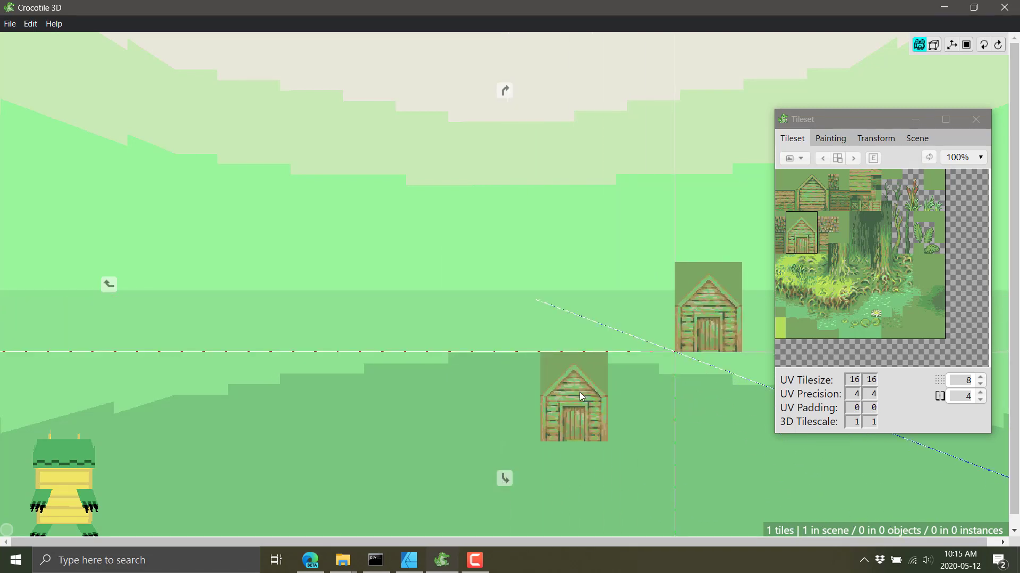
right_click_drag(573, 402, 569, 387)
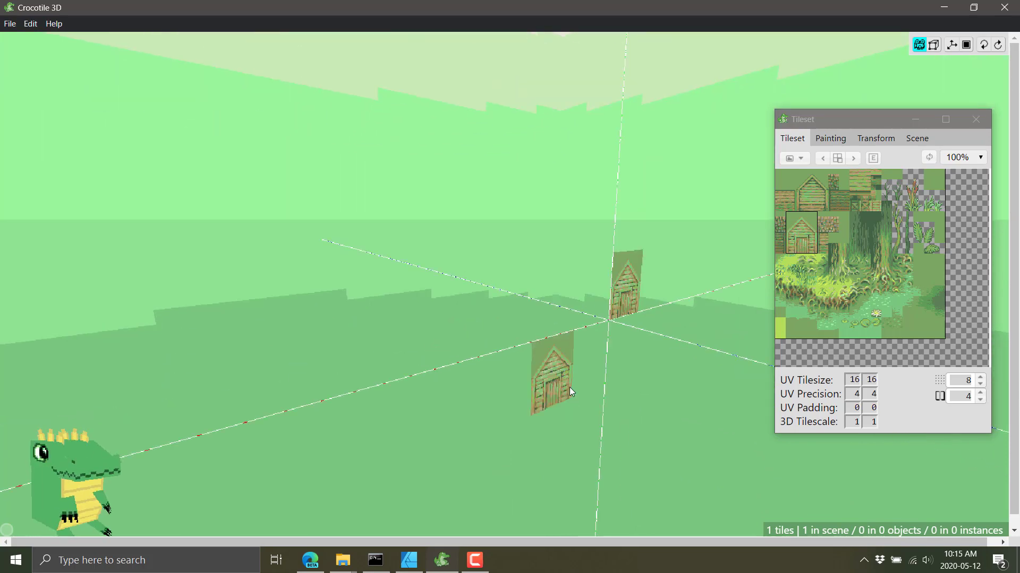
right_click_drag(580, 303, 556, 287)
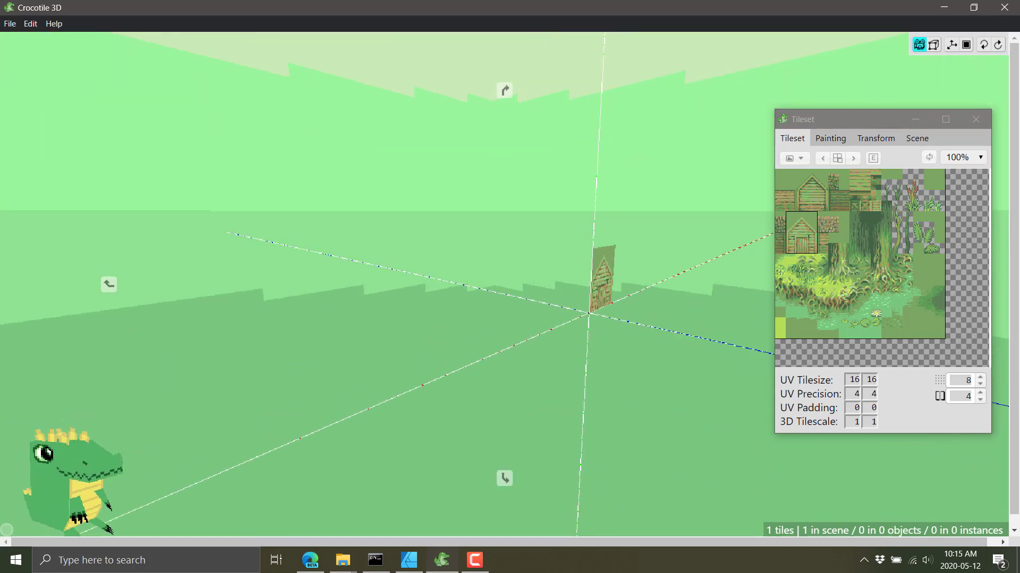
left_click(556, 287)
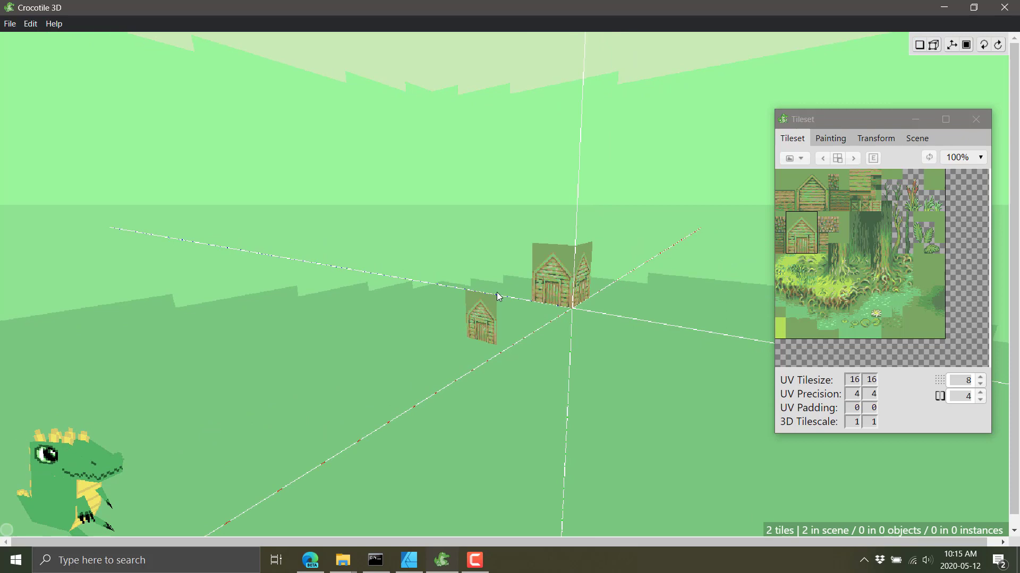
Add a third and a re-oriented fourth house tile against the others.
mouse_move(514, 312)
right_mouse_down()
mouse_move(558, 311)
mouse_move(428, 338)
right_mouse_up()
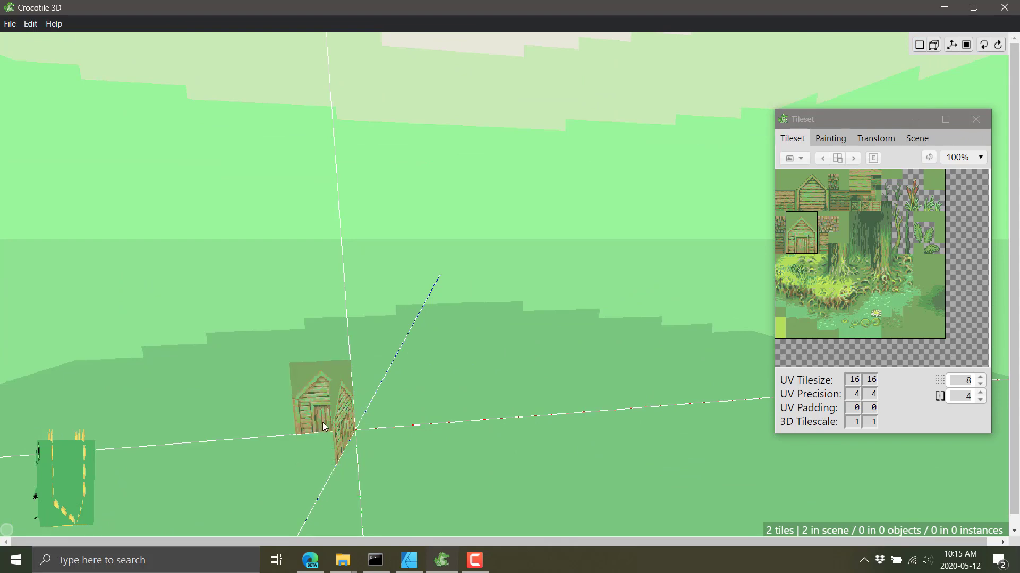
left_click(323, 422)
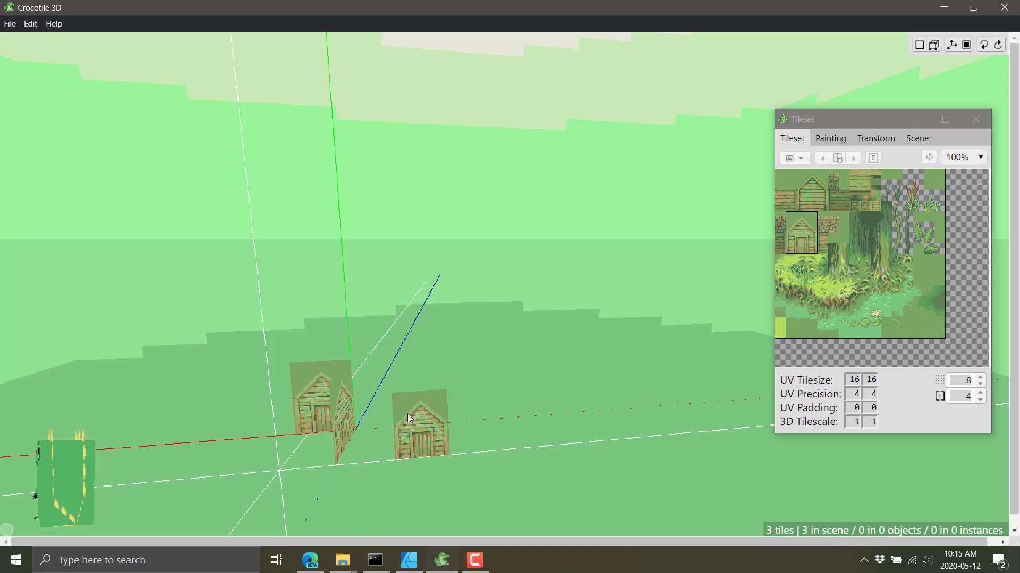
key("r")
key("r")
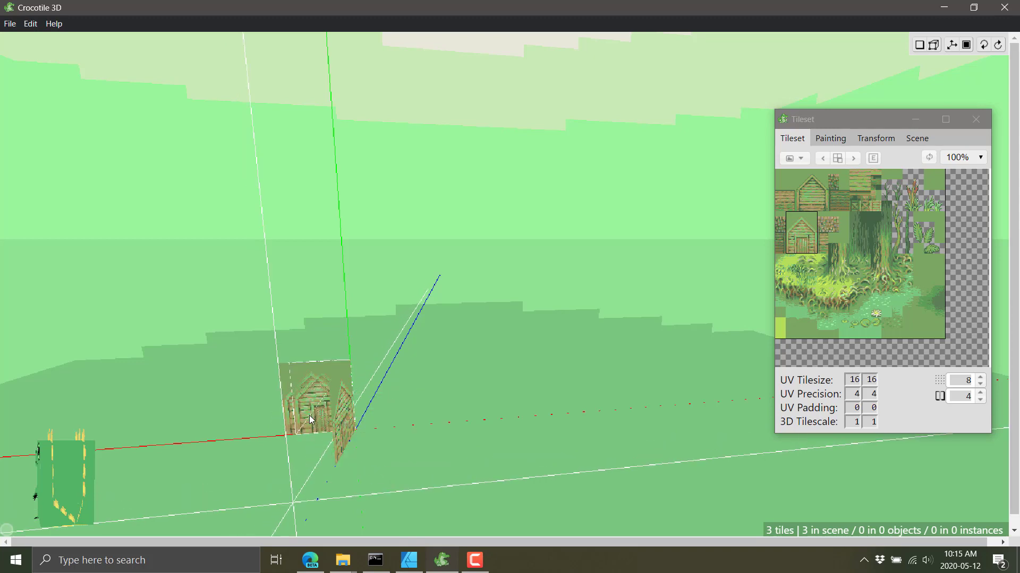
key("r")
key("r")
key("r")
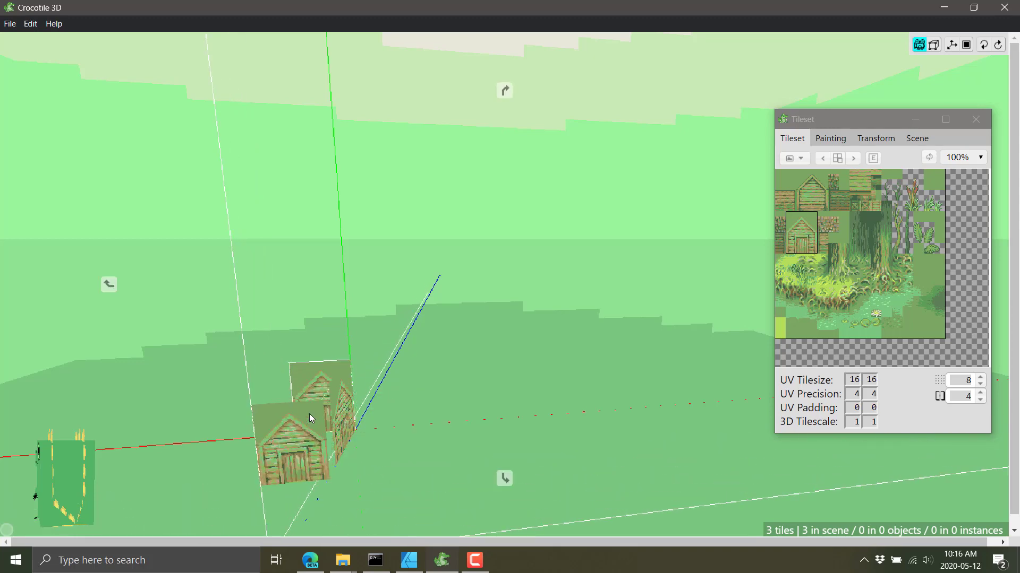
key("r")
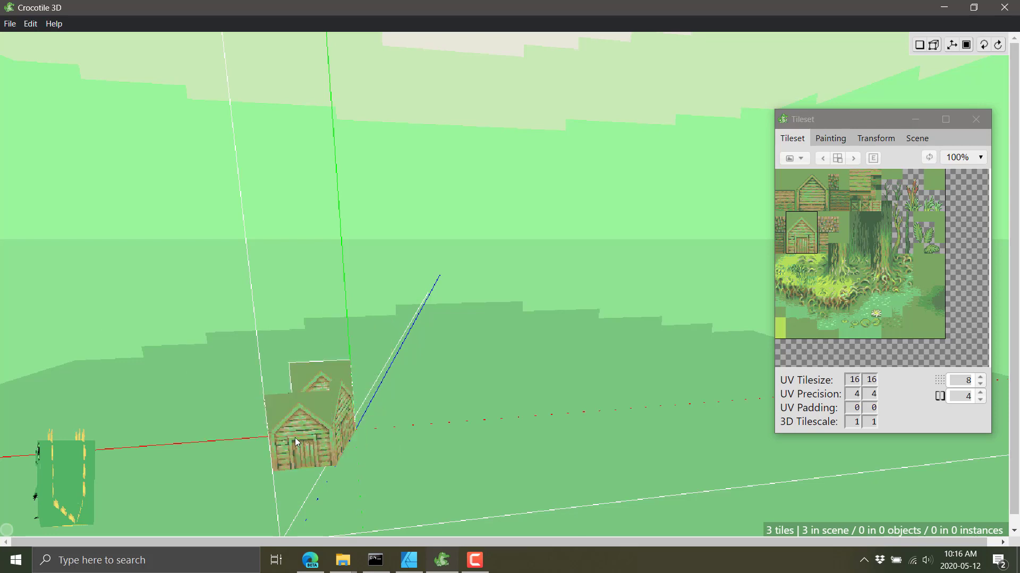
left_click(295, 437)
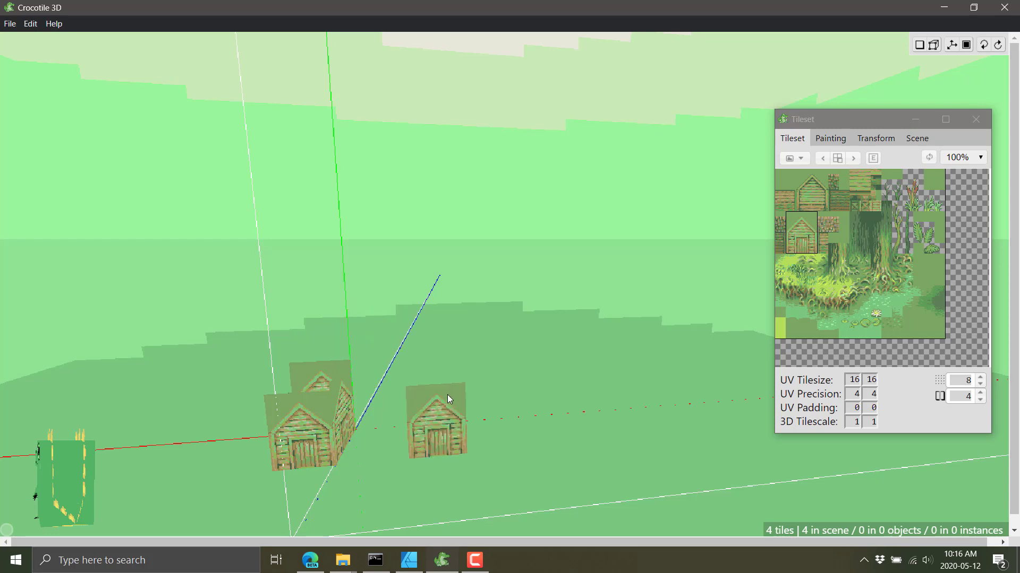
right_click_drag(451, 394, 422, 390)
scroll(423, 368, "down", 5)
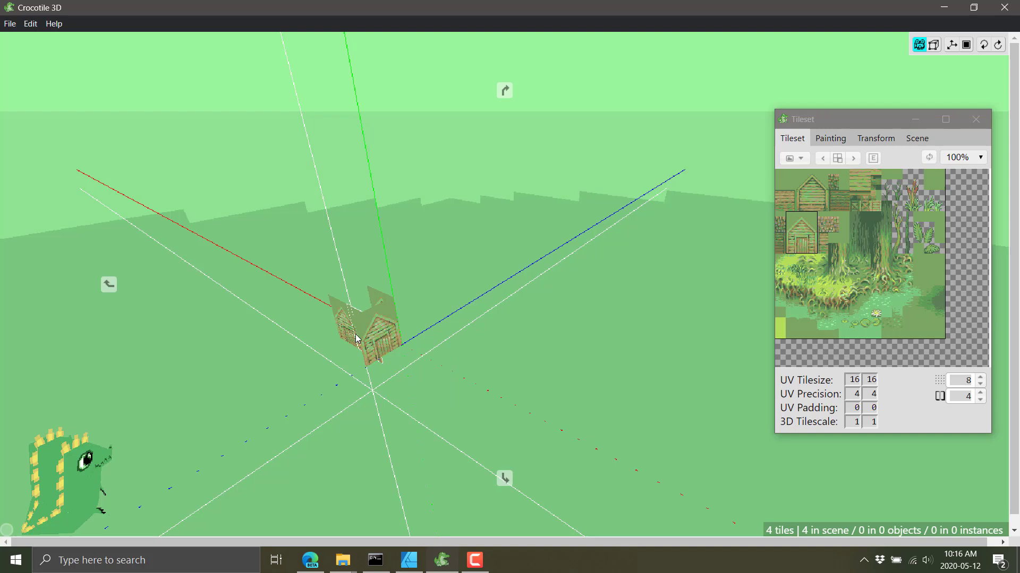
key("space")
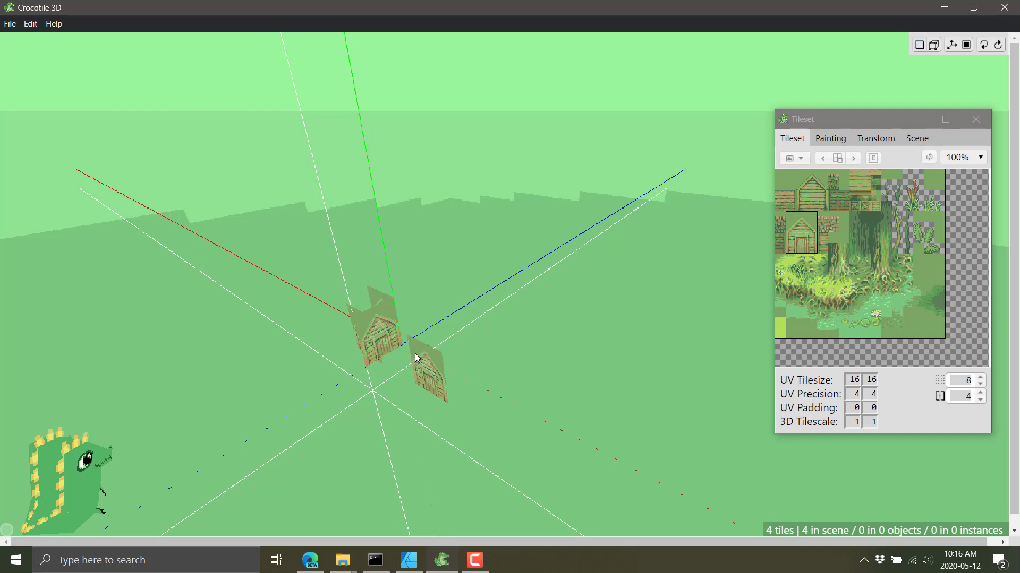
Slide the house tile's top vertex right and up and drag its corners outward.
key("Tab")
left_click(381, 330)
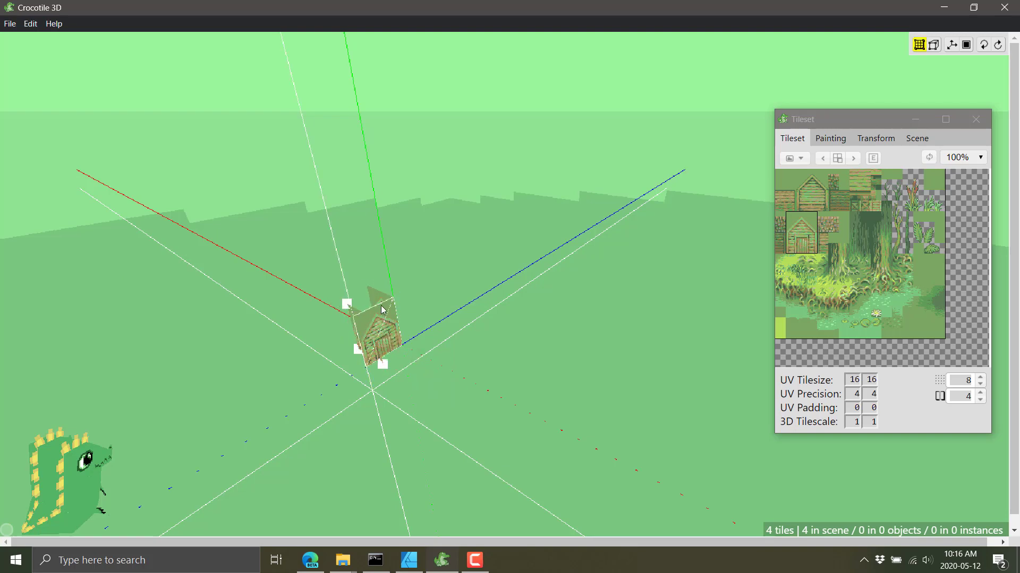
left_click(393, 299)
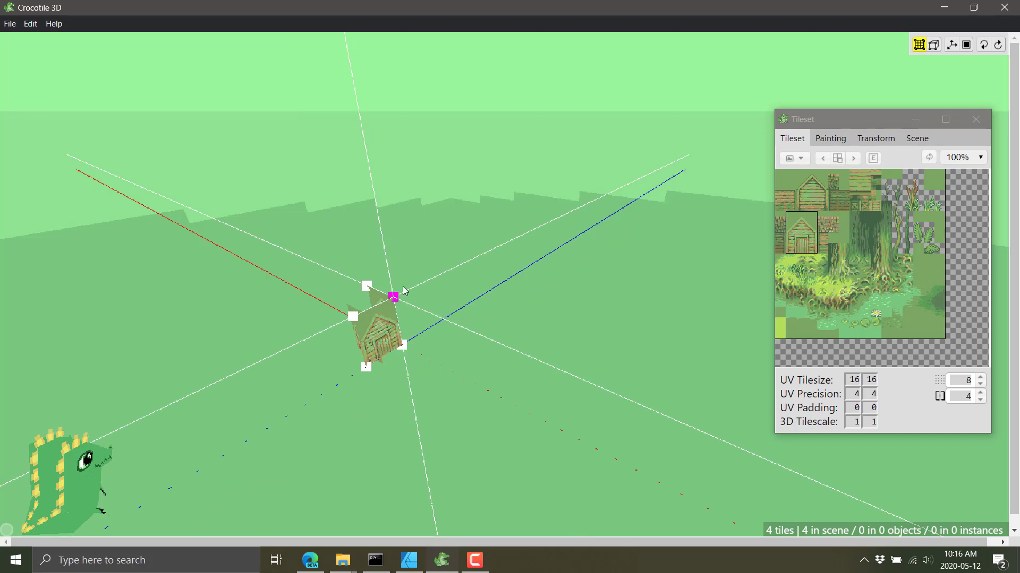
key("Right")
key("Right")
key("Right")
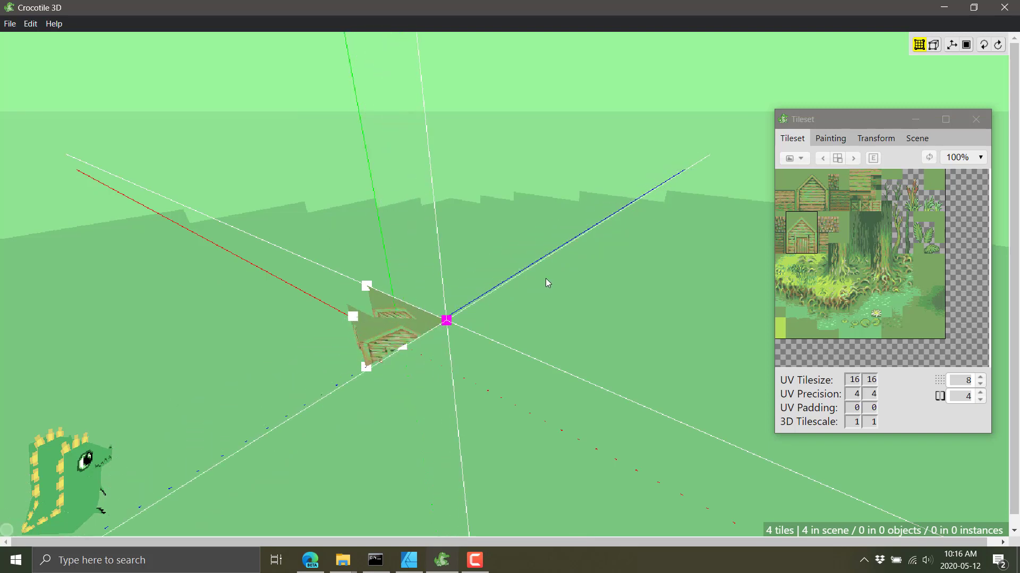
key("Right")
key("Right")
key("Right")
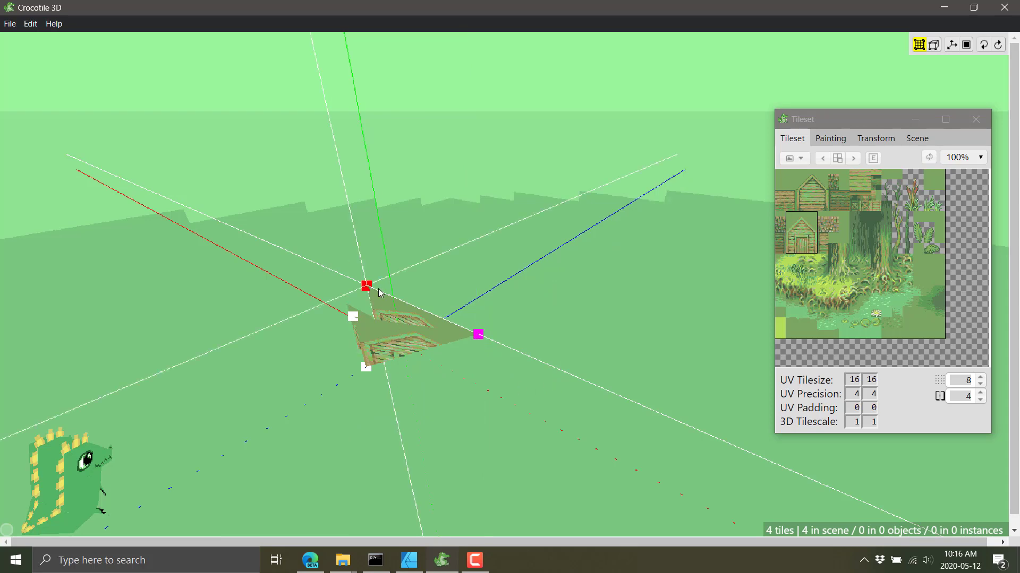
key("Up")
key("Up")
key("Up")
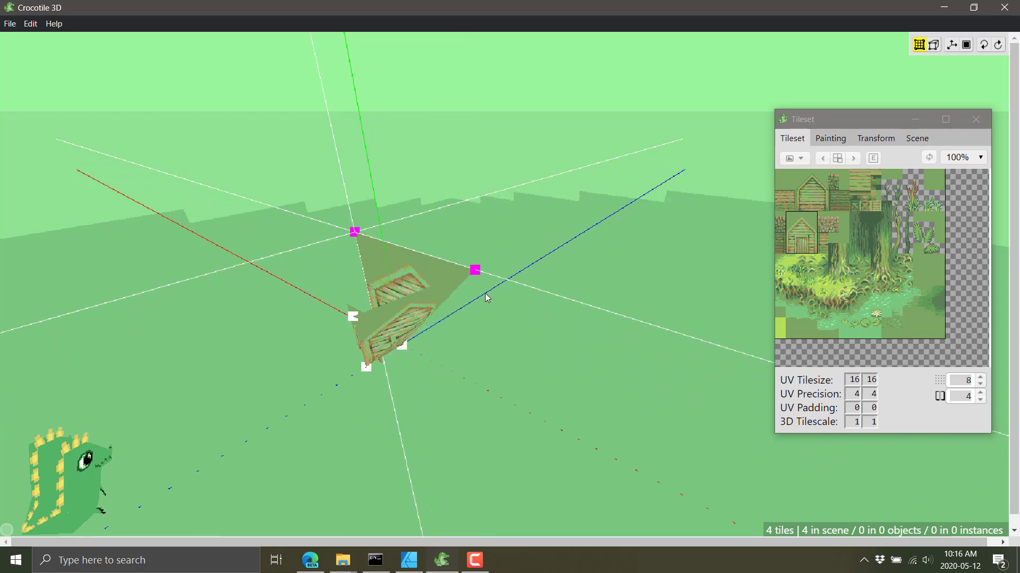
key("Up")
key("Up")
key("Up")
key("Up")
key("Up")
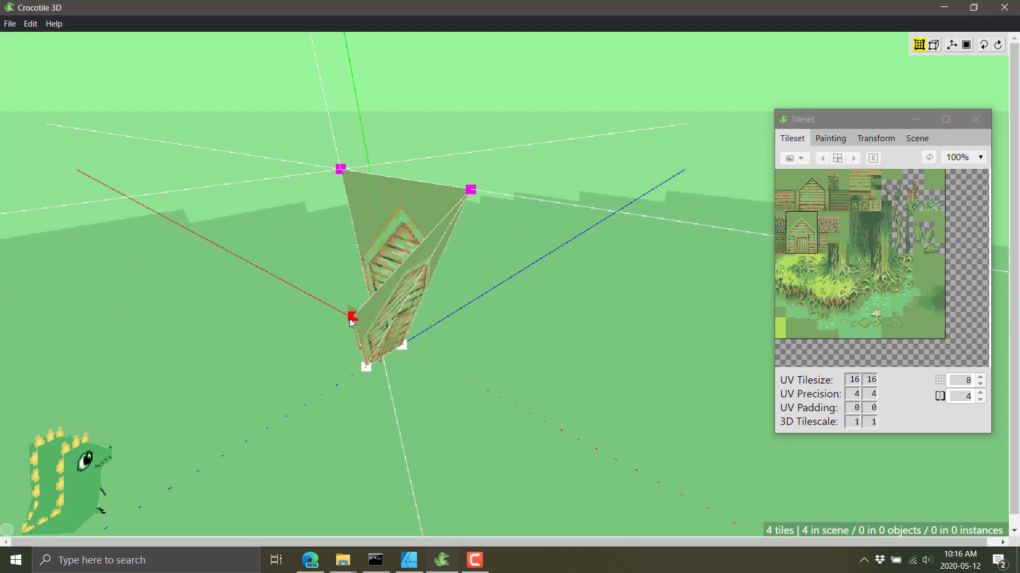
left_click_drag(347, 316, 285, 281)
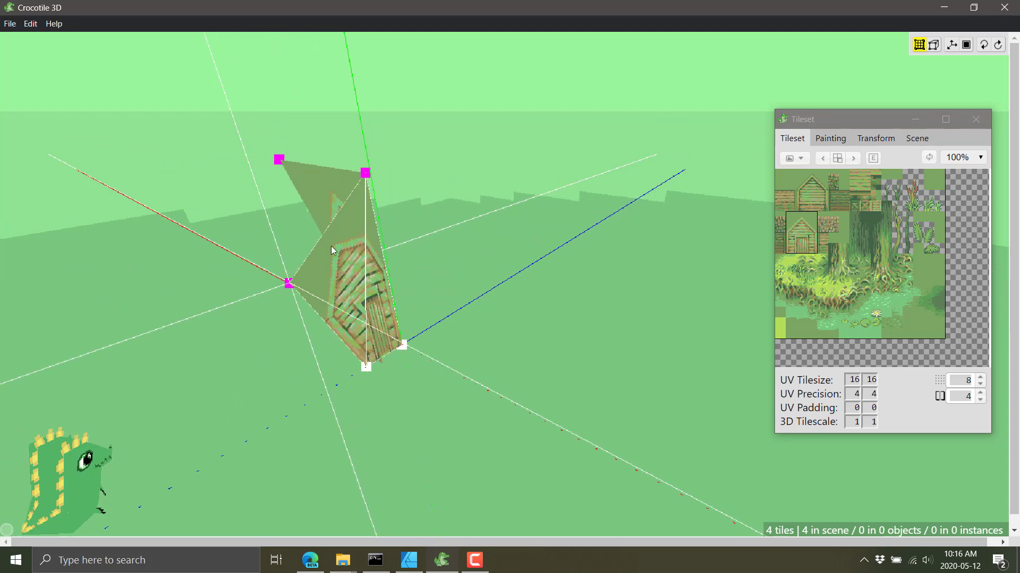
left_click(408, 260)
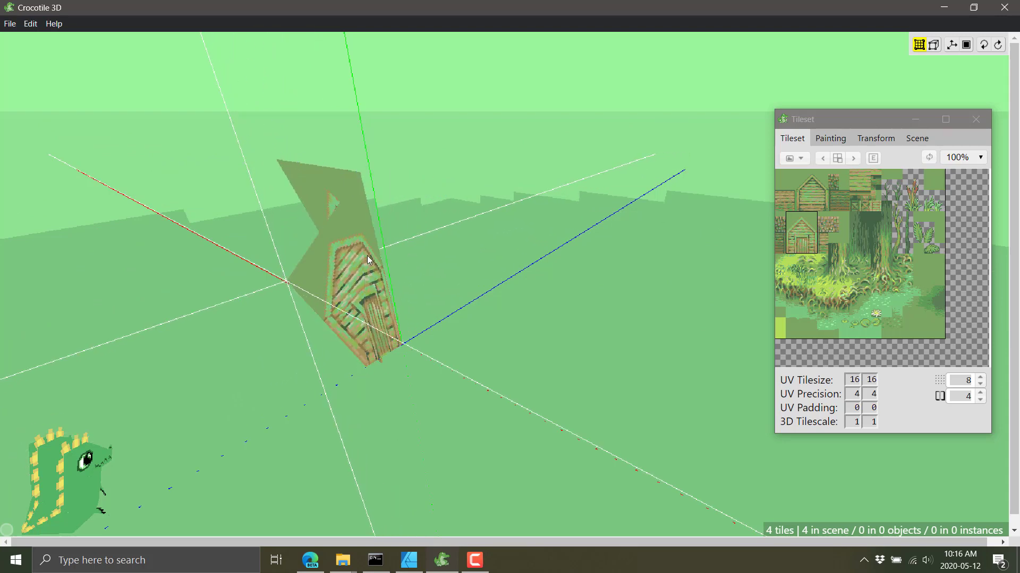
Nudge the left corner down, right, up and left to widen the face into a slanted wall.
left_click(286, 299)
key("Down")
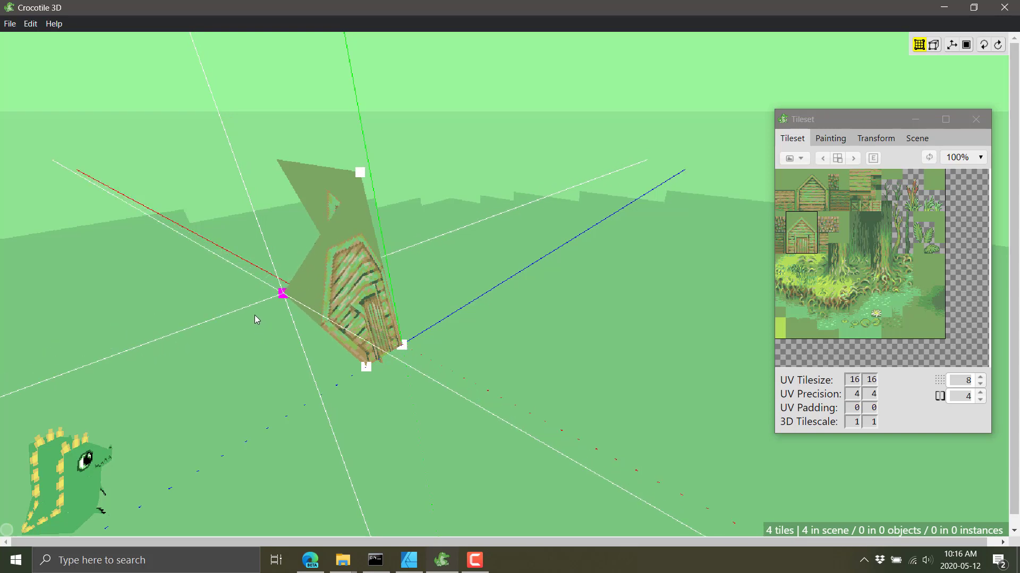
key("Down")
key("Right")
key("Right")
key("Up")
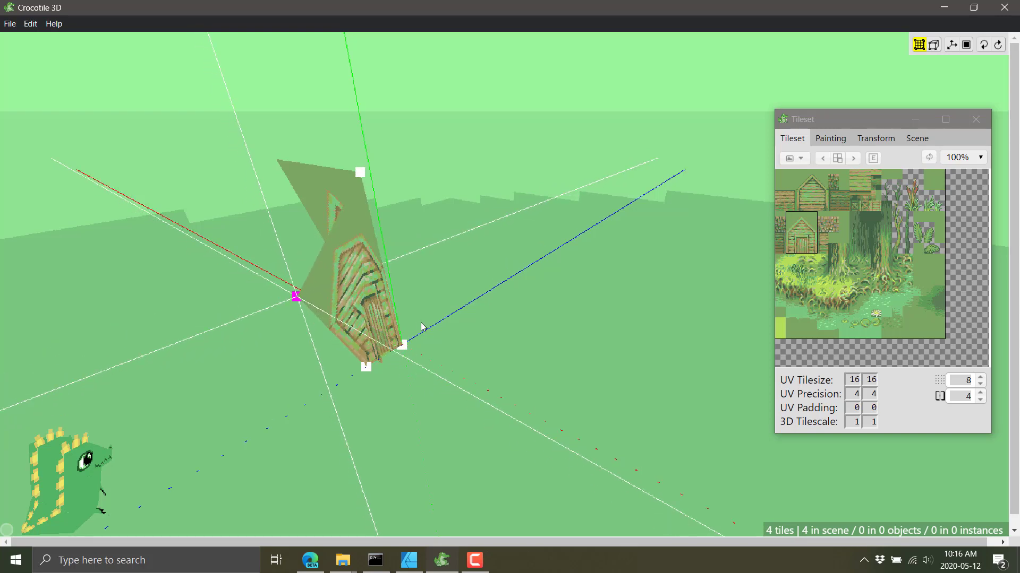
key("Right")
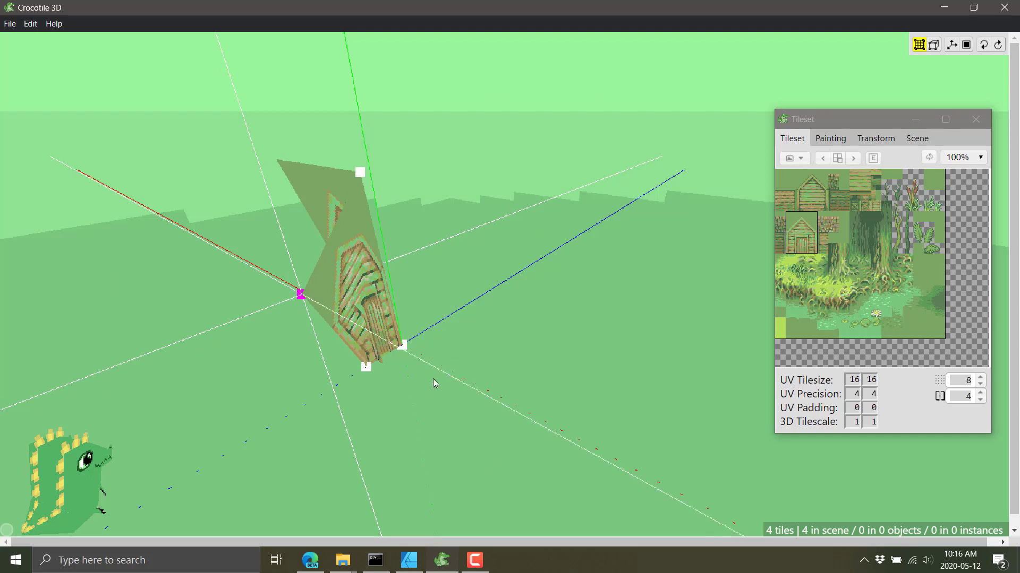
mouse_move(433, 378)
middle_mouse_down()
mouse_move(398, 378)
mouse_move(434, 375)
middle_mouse_up()
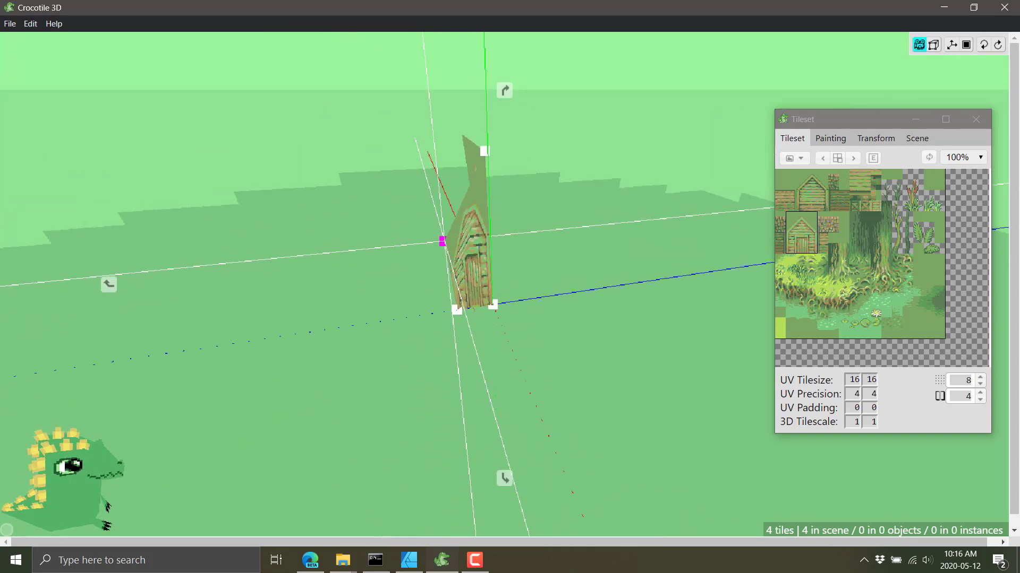
key("Left")
key("Left")
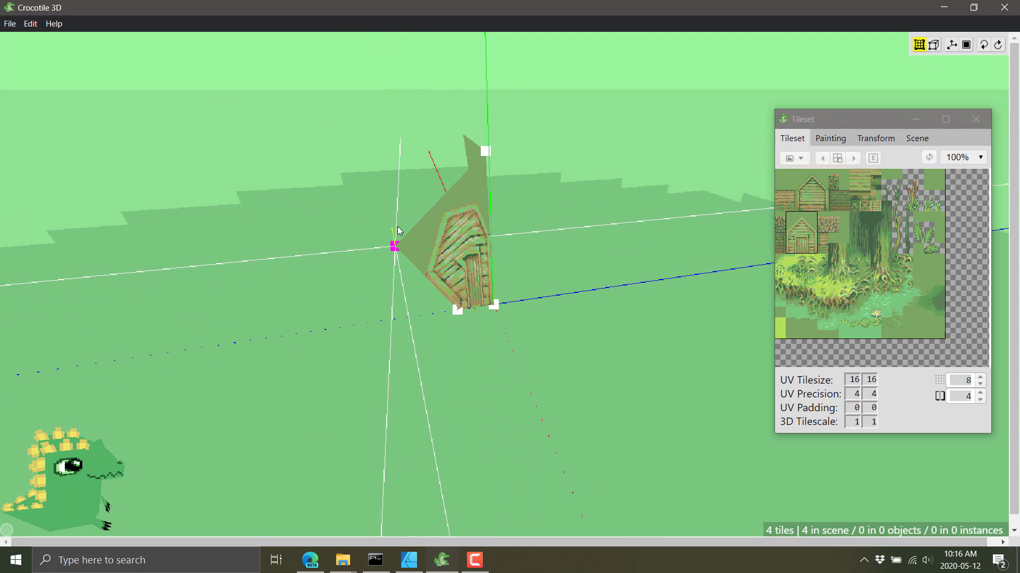
key("Left")
key("Left")
key("Left")
key("Left")
key("Left")
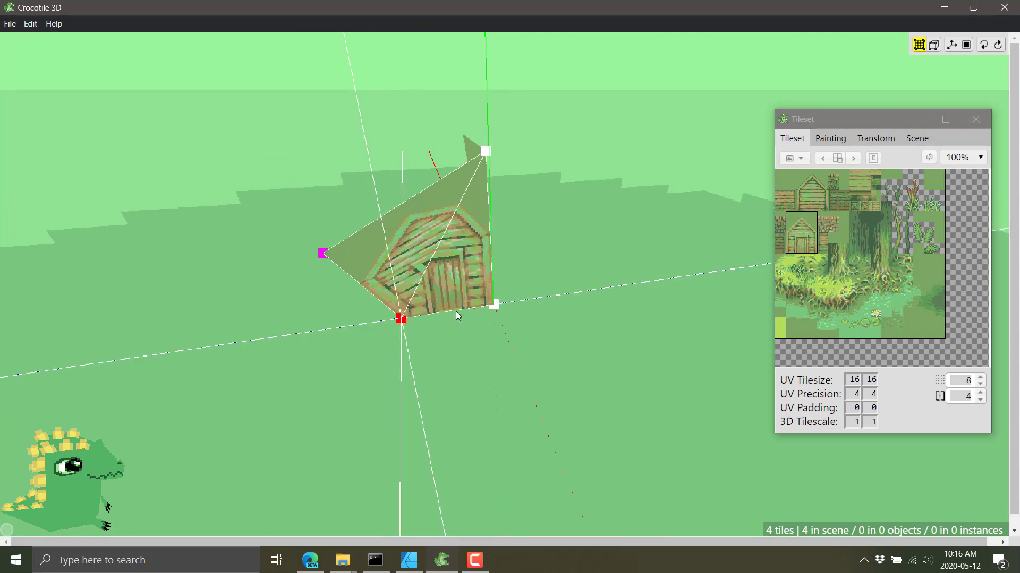
key("Left")
key("Left")
key("Left")
key("Left")
key("Left")
key("Left")
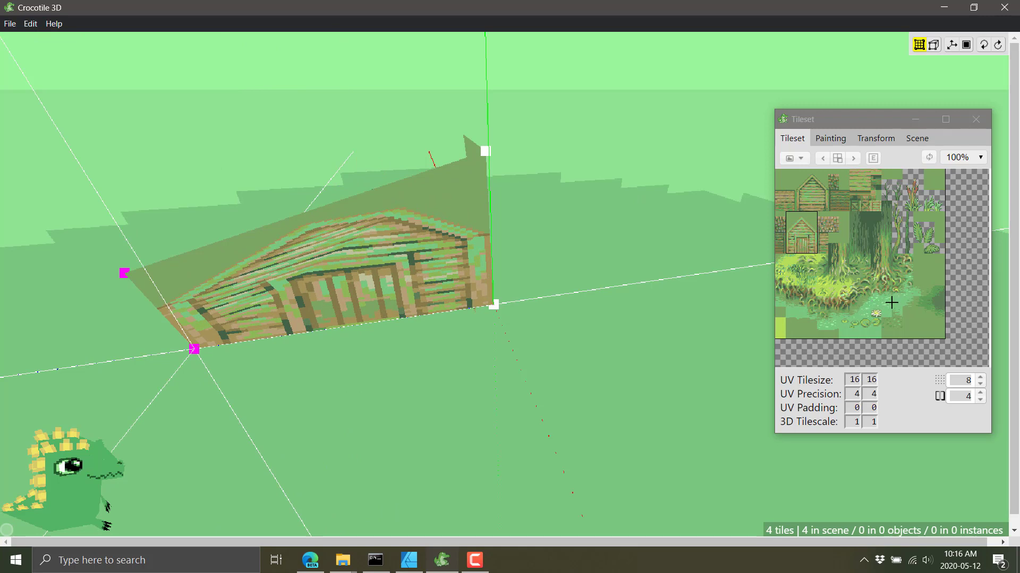
Paint grass tiles below the house, beside its corner and in a wide band in front.
left_click_drag(892, 299, 874, 299)
right_click_drag(350, 333, 377, 172)
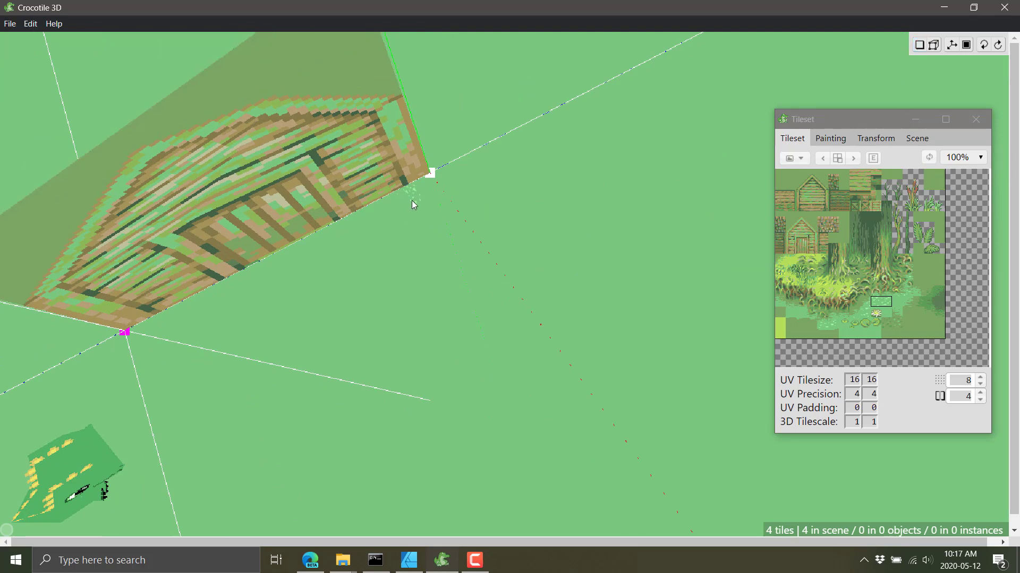
mouse_move(412, 204)
left_mouse_down()
mouse_move(338, 232)
mouse_move(393, 229)
left_mouse_up()
mouse_move(457, 173)
left_mouse_down()
mouse_move(432, 129)
mouse_move(490, 222)
mouse_move(426, 184)
left_mouse_up()
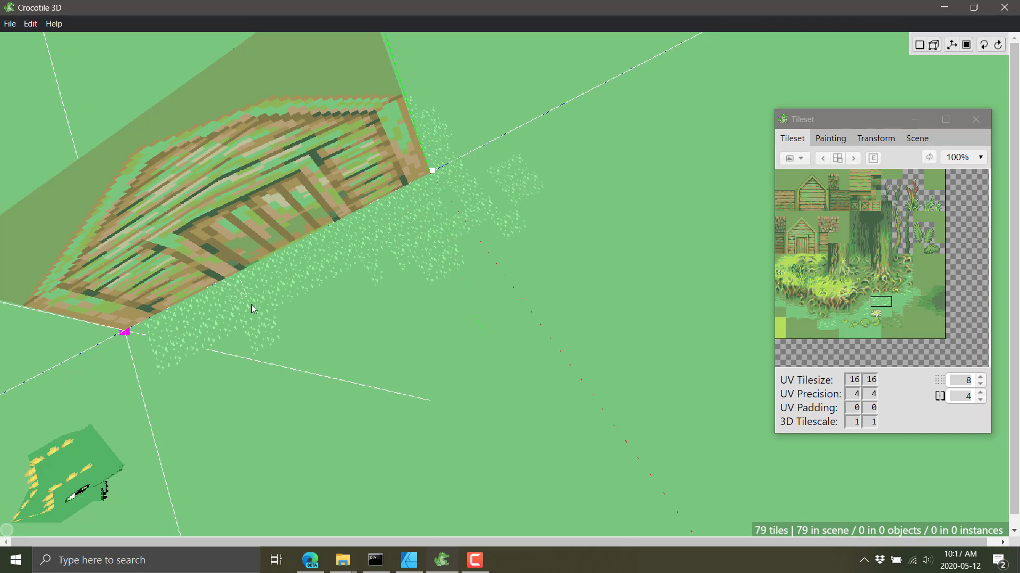
mouse_move(251, 308)
left_mouse_down()
mouse_move(324, 348)
mouse_move(424, 328)
left_mouse_up()
Paint more grass further out, then scatter small tree tiles among the grass.
left_click(794, 318)
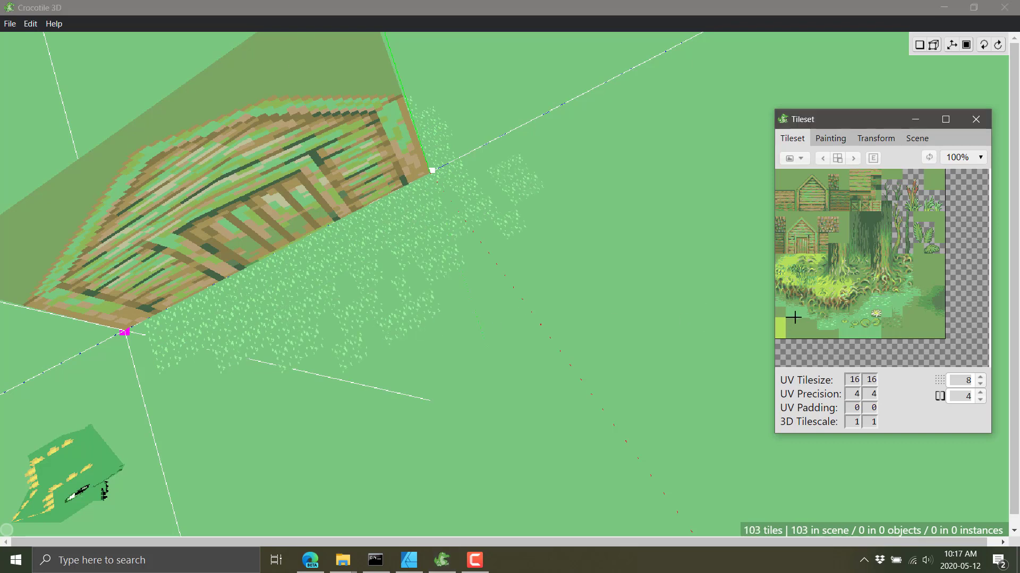
left_click(378, 284)
mouse_move(377, 285)
left_mouse_down()
mouse_move(387, 371)
mouse_move(284, 378)
left_mouse_up()
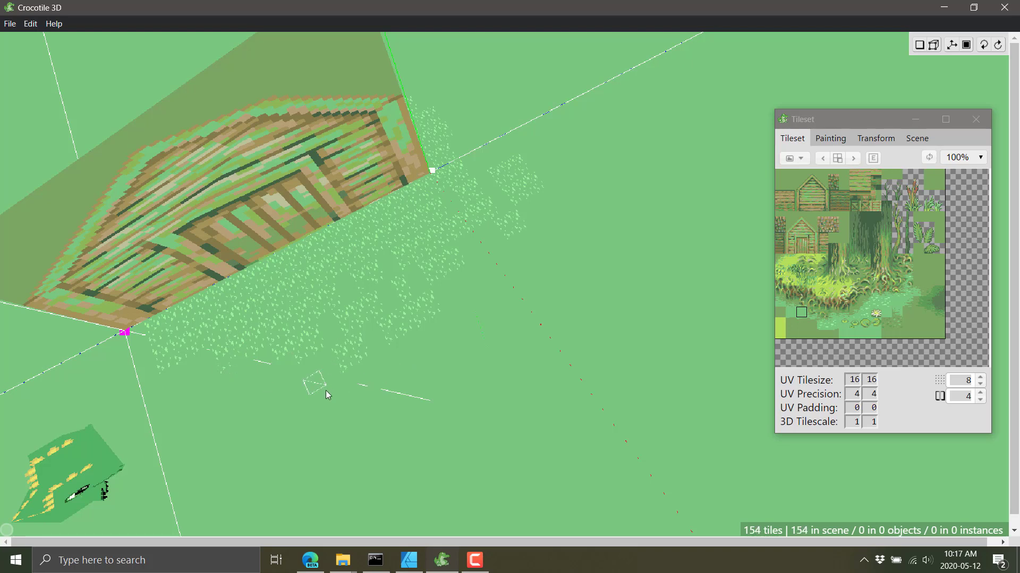
left_click(797, 309)
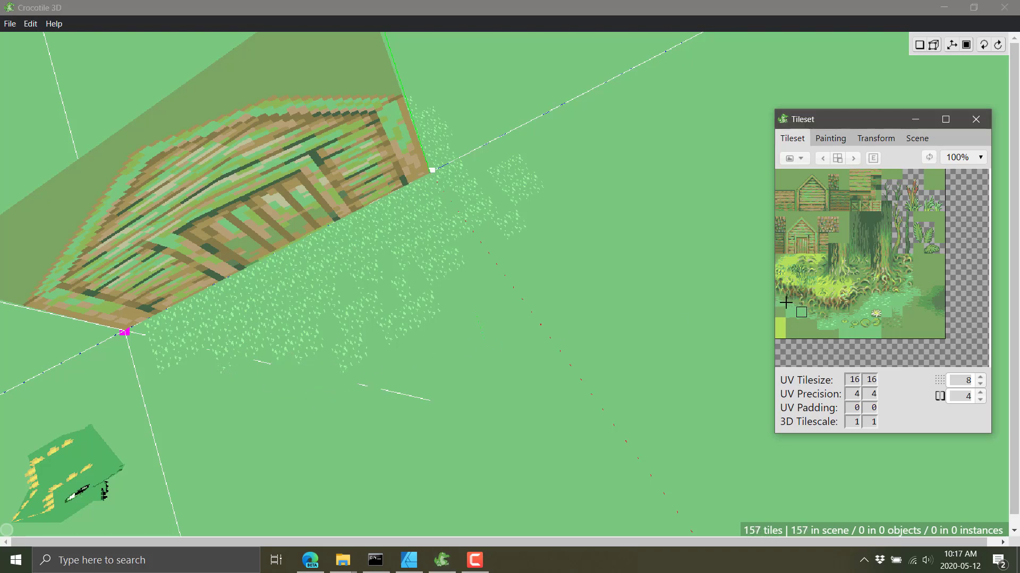
left_click(412, 353)
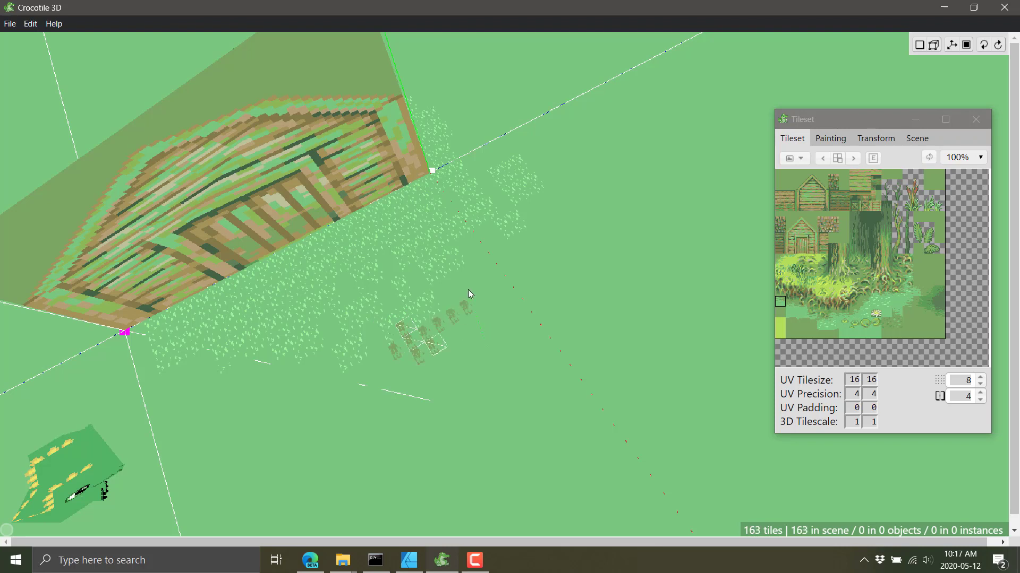
left_click_drag(469, 294, 409, 292)
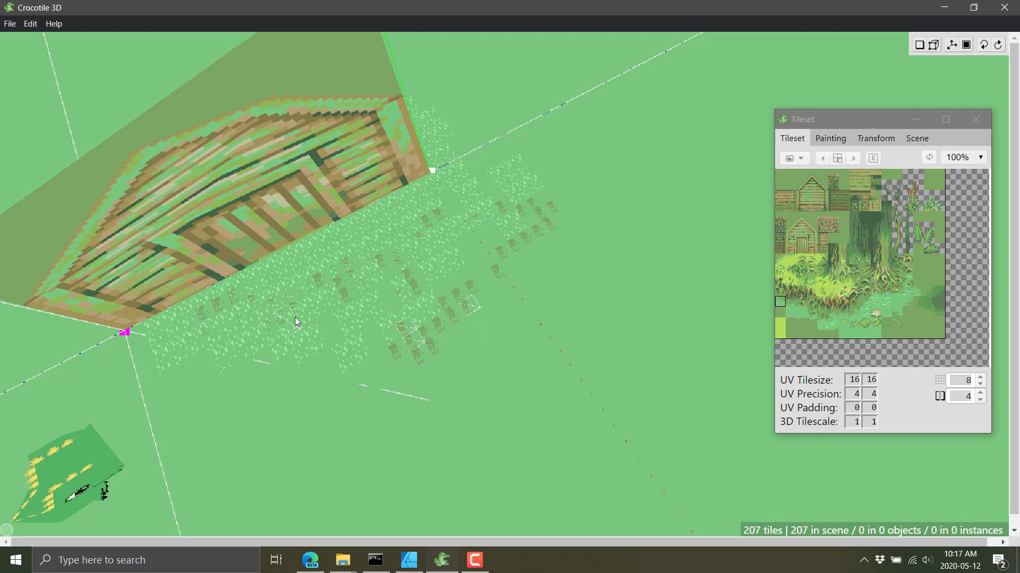
mouse_move(295, 317)
left_mouse_down()
mouse_move(354, 264)
mouse_move(301, 284)
left_mouse_up()
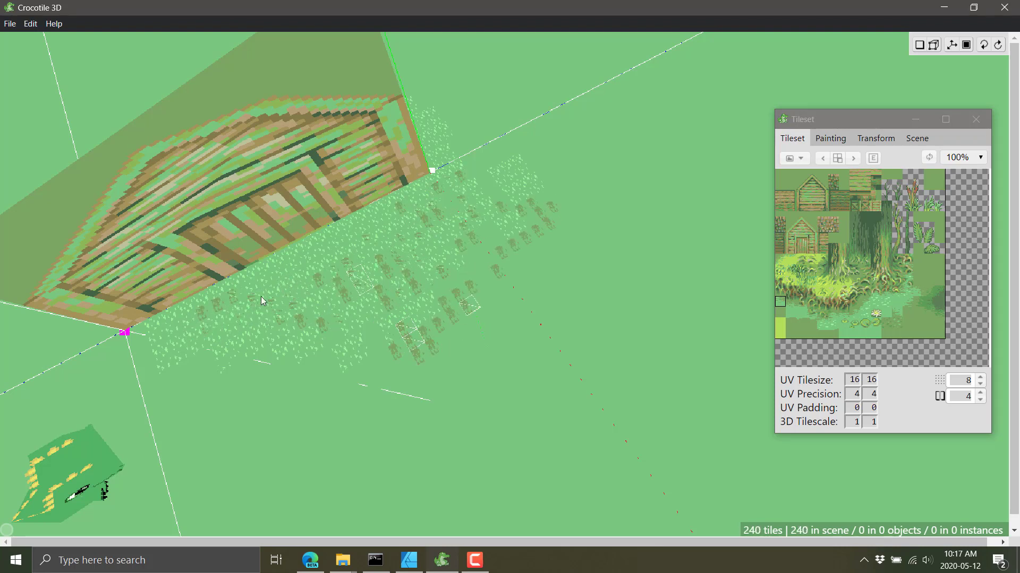
key("Tab")
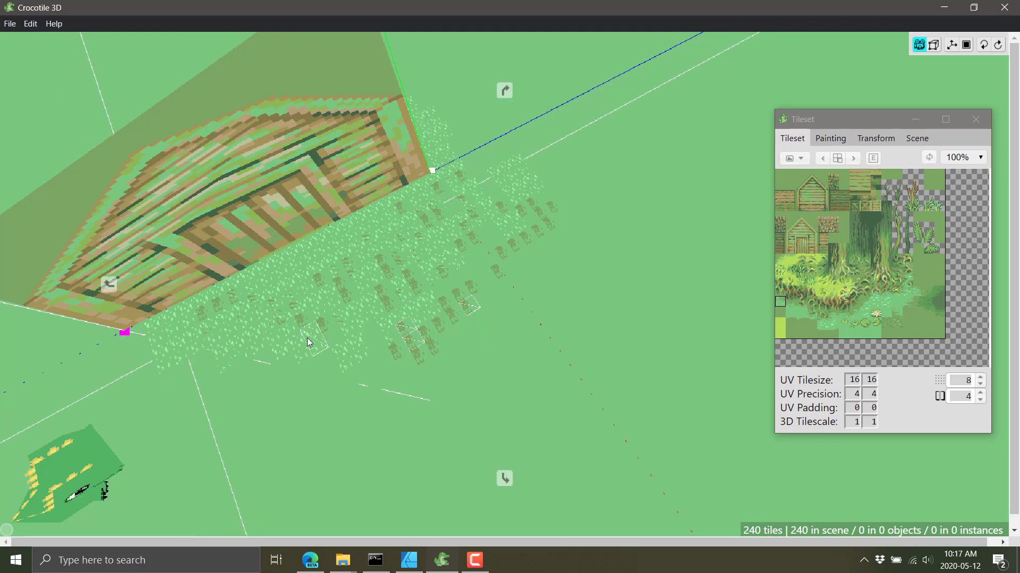
key("Tab")
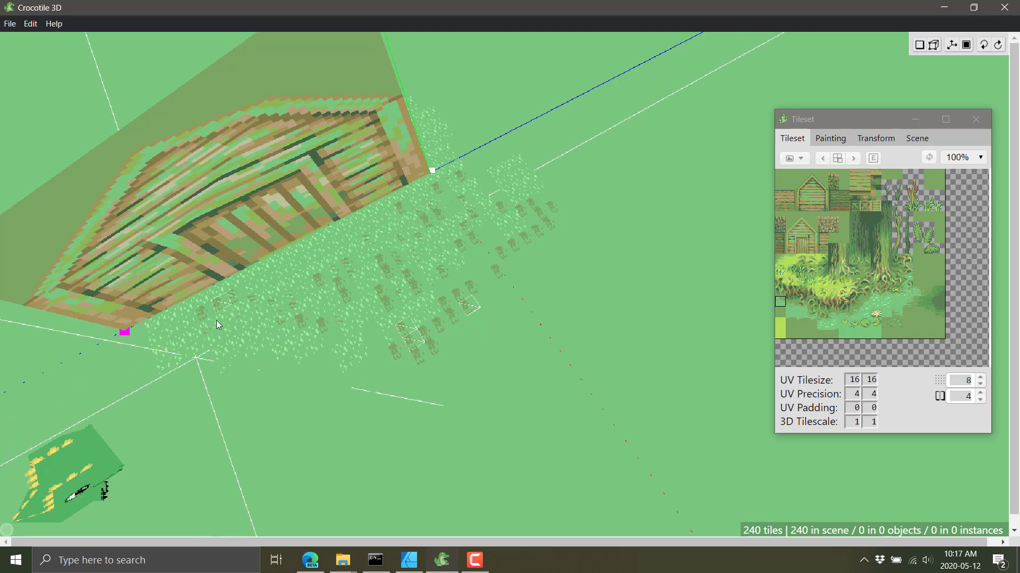
Paint grass beyond the trees and on the ground left of the house, orbiting between strokes.
left_click_drag(244, 370, 565, 187)
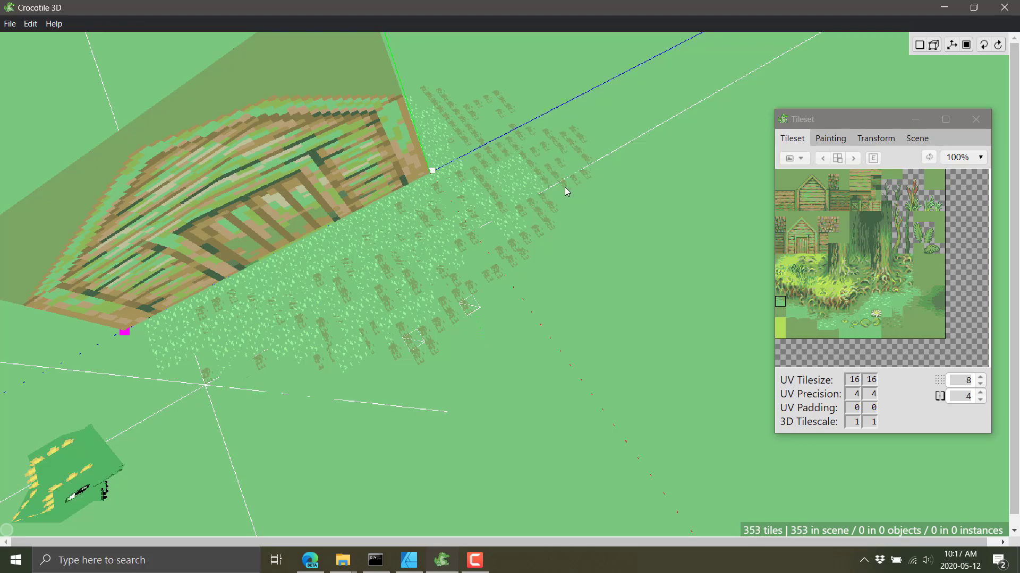
left_click_drag(558, 283, 553, 319)
mouse_move(553, 318)
middle_mouse_down()
mouse_move(503, 283)
mouse_move(504, 335)
middle_mouse_up()
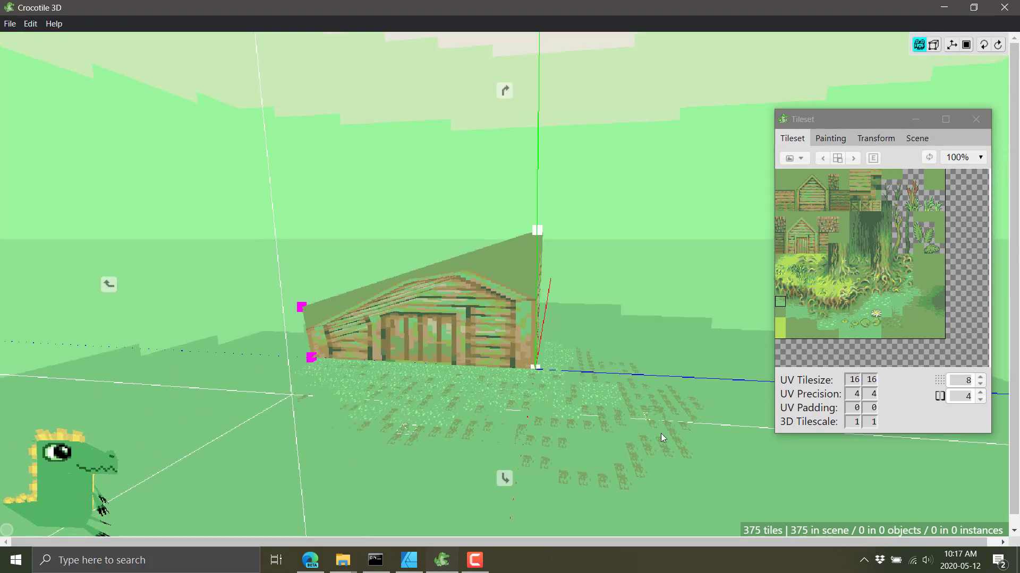
mouse_move(660, 437)
middle_mouse_down()
mouse_move(605, 398)
mouse_move(238, 369)
middle_mouse_up()
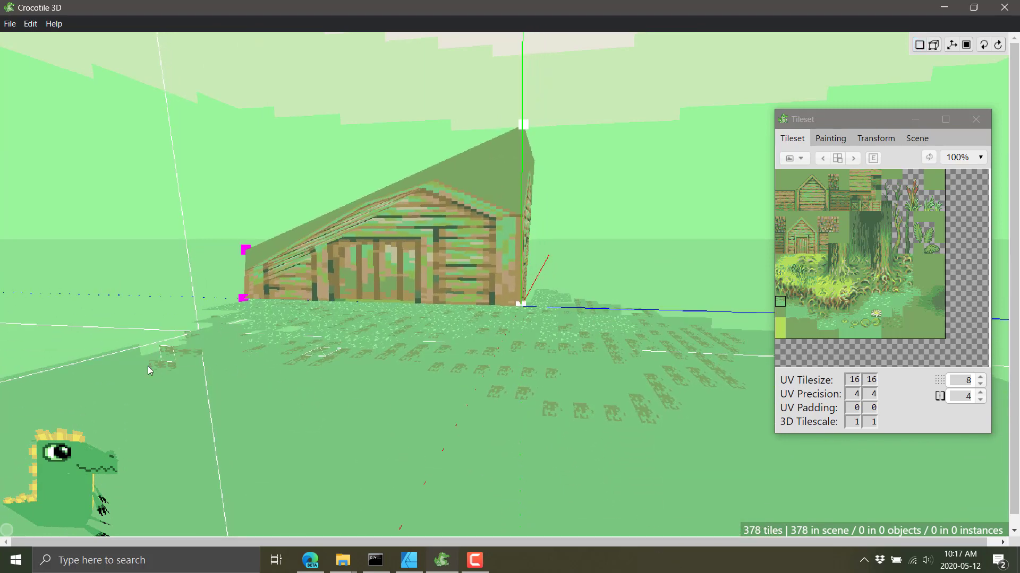
mouse_move(149, 369)
left_mouse_down()
mouse_move(190, 342)
mouse_move(287, 436)
mouse_move(550, 441)
mouse_move(437, 412)
mouse_move(391, 426)
left_mouse_up()
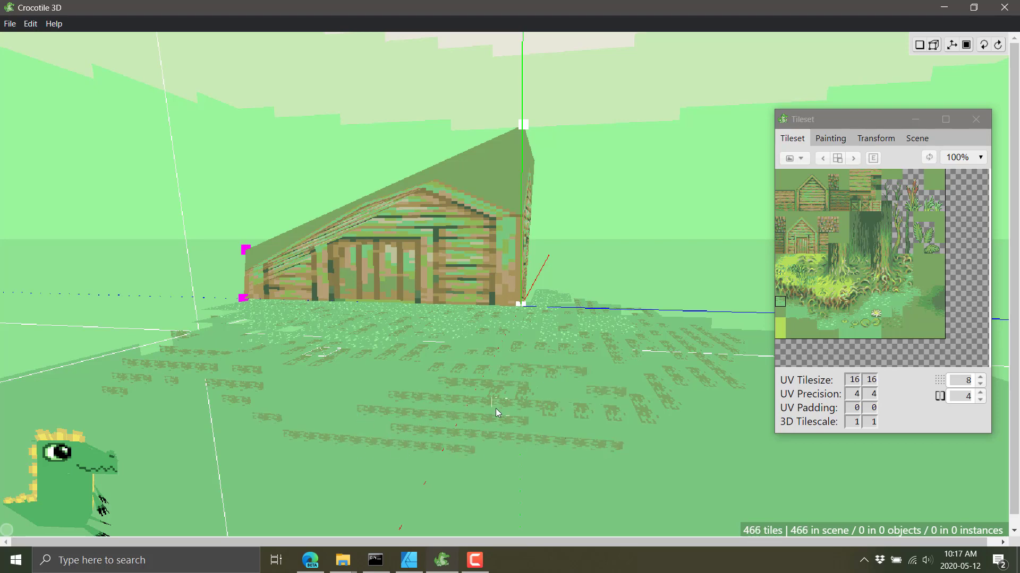
middle_click_drag(506, 414, 654, 413)
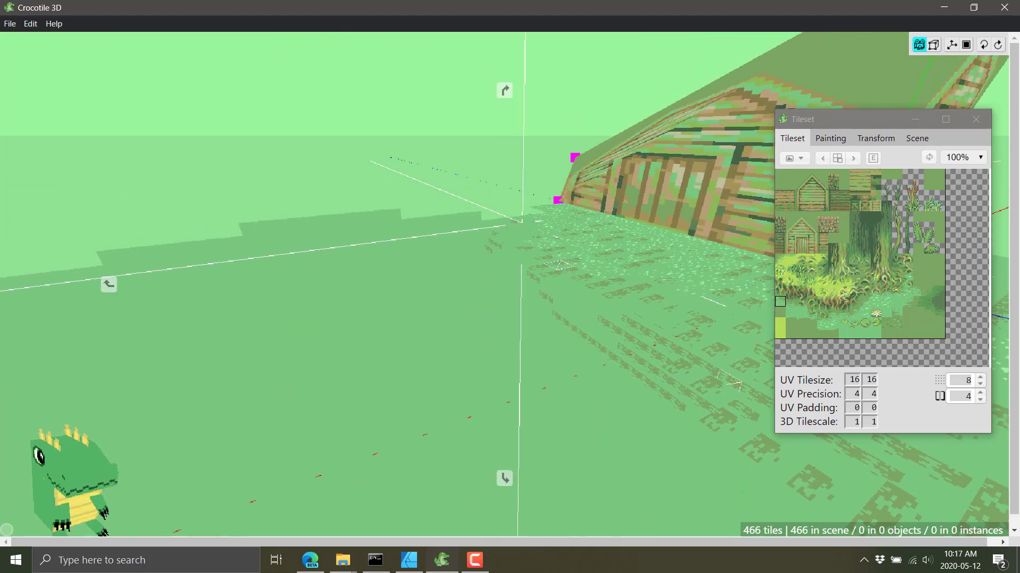
middle_click_drag(615, 317, 438, 441)
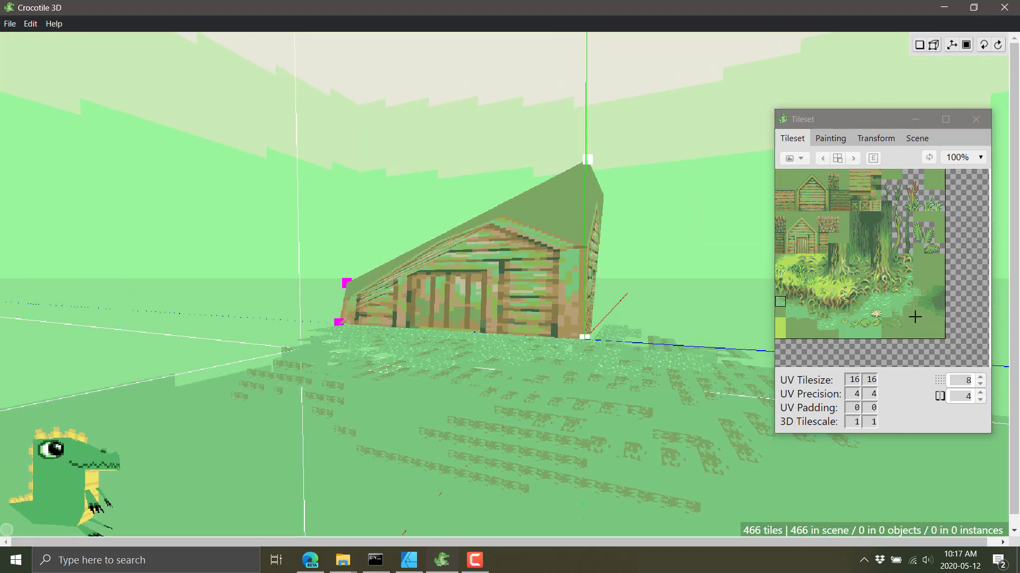
Place three cattail reeds in the grass around the house's corner.
left_click(907, 173)
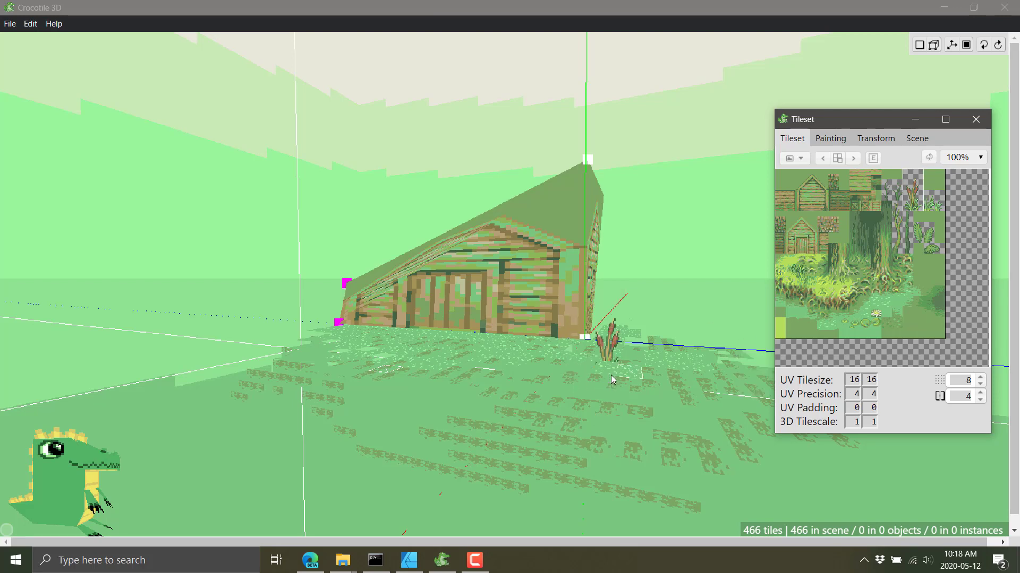
left_click(610, 375)
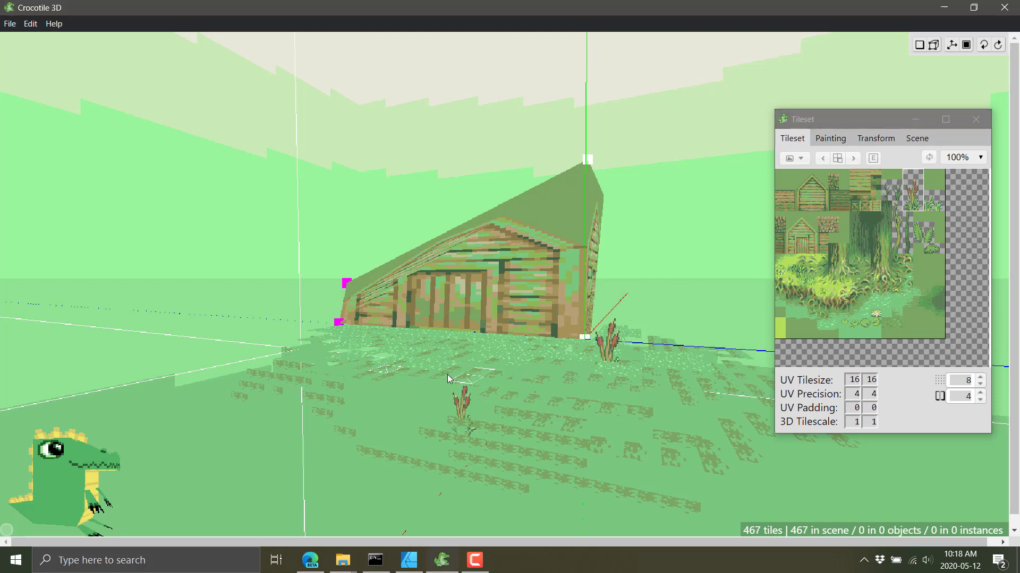
left_click(545, 358)
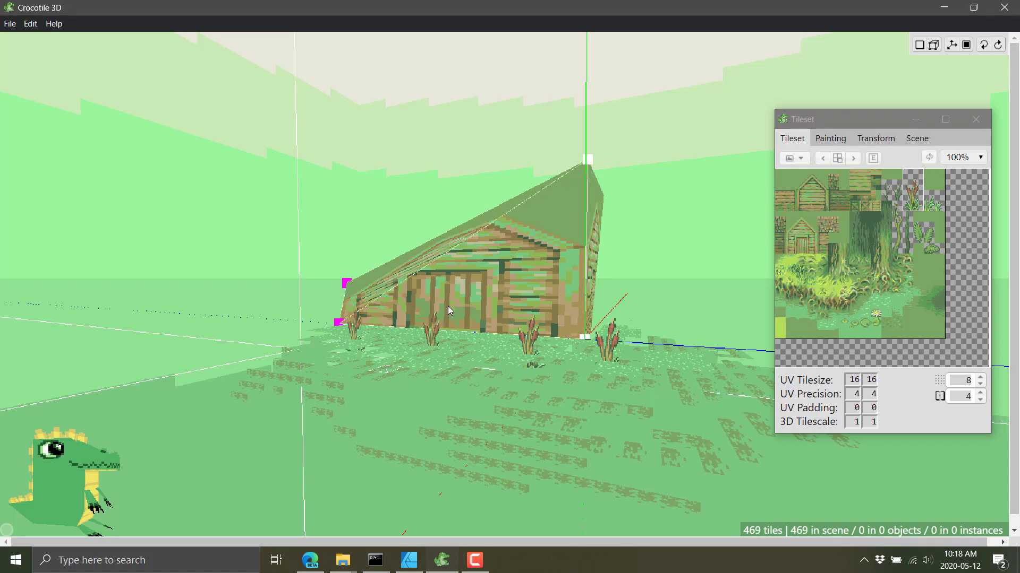
left_click(656, 368)
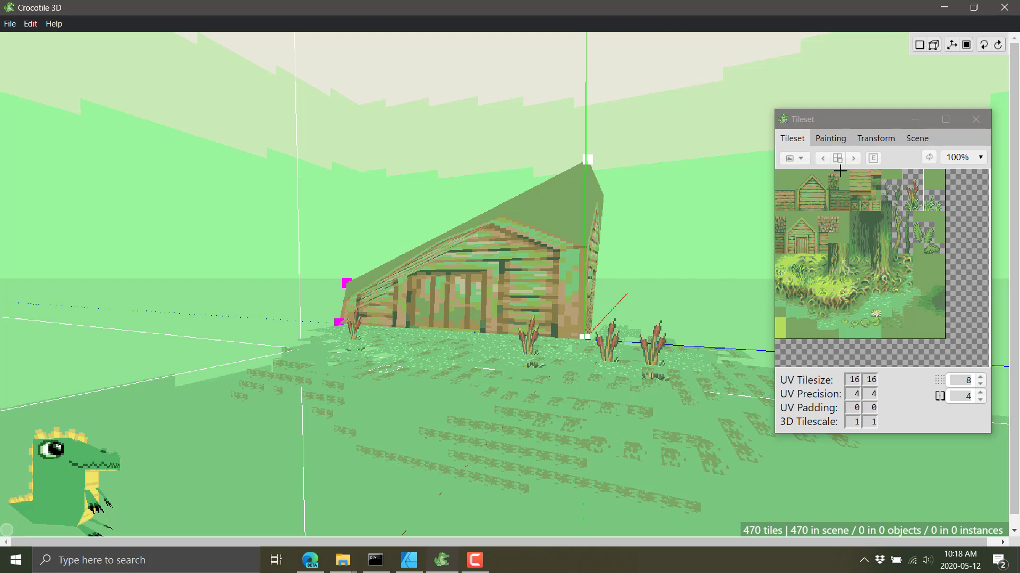
left_click(831, 138)
left_click(871, 138)
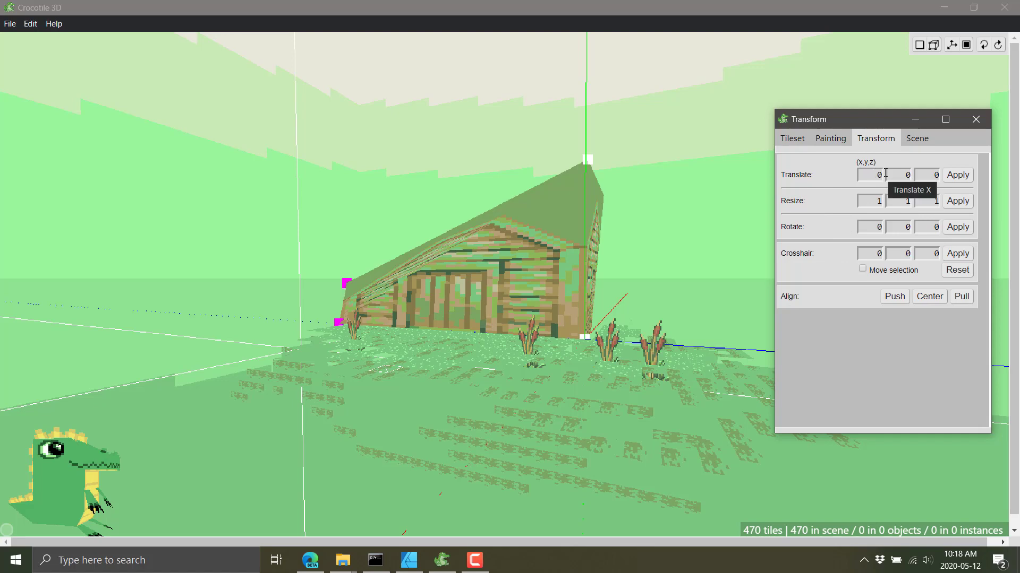
Raise the house's top edge with Translate Y 2 applied twice.
left_click(907, 175)
type("2")
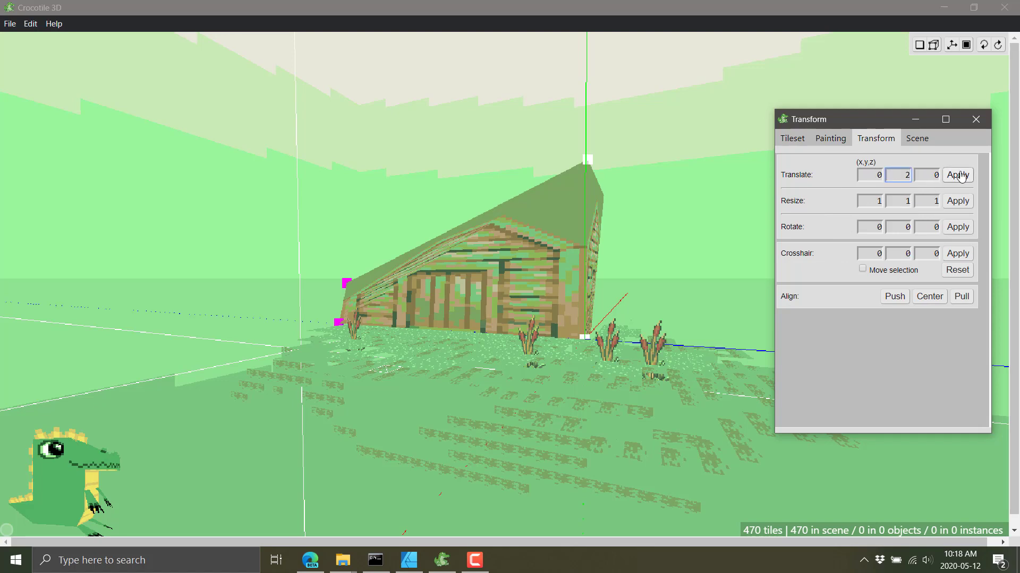
left_click(962, 176)
left_click(963, 177)
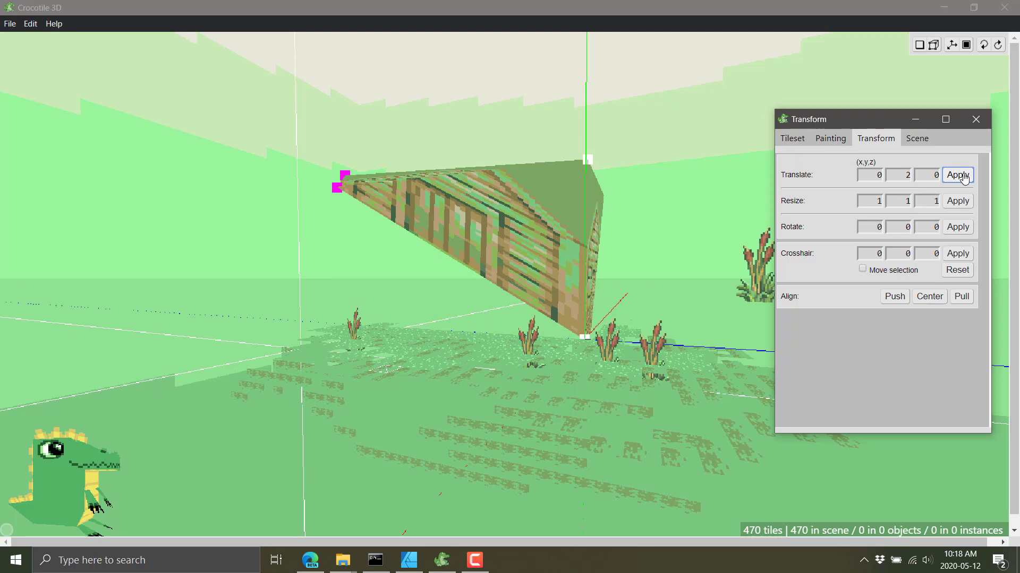
left_click(510, 292)
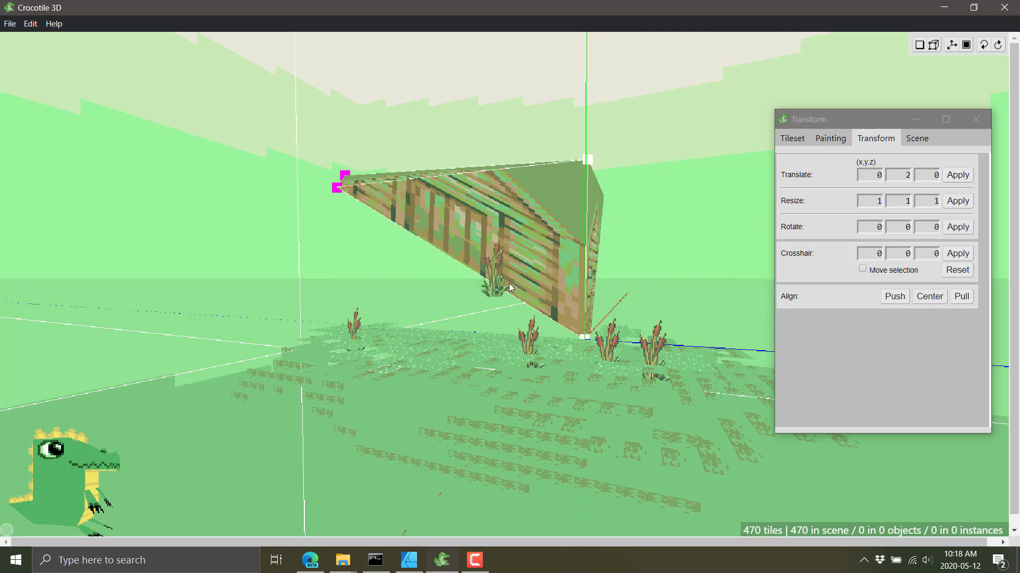
Raise the corner cattail tile by Y 2, lower it back with Y -2, and show the tile sheet again.
left_click(608, 337)
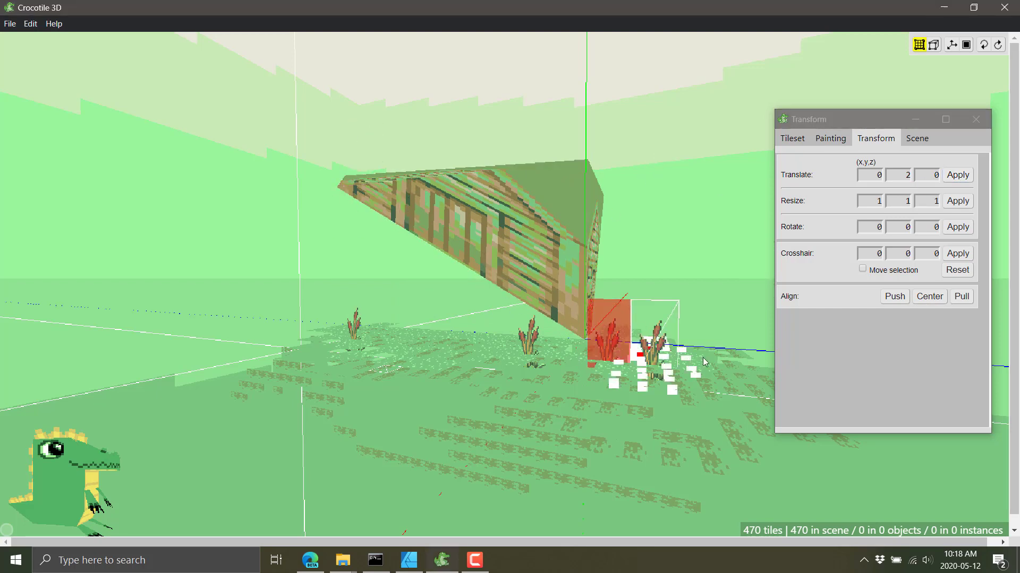
left_click(950, 179)
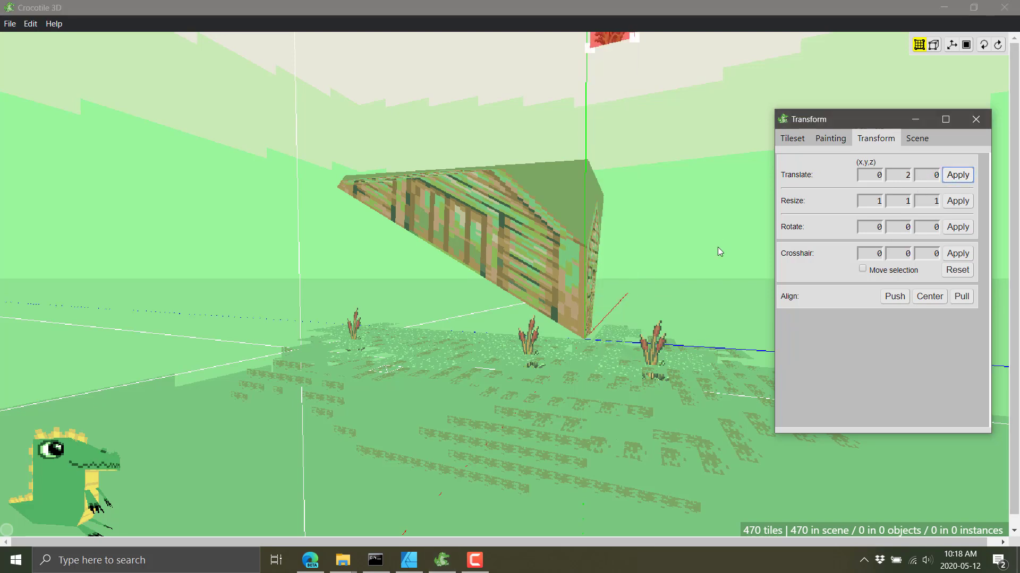
double_click(894, 173)
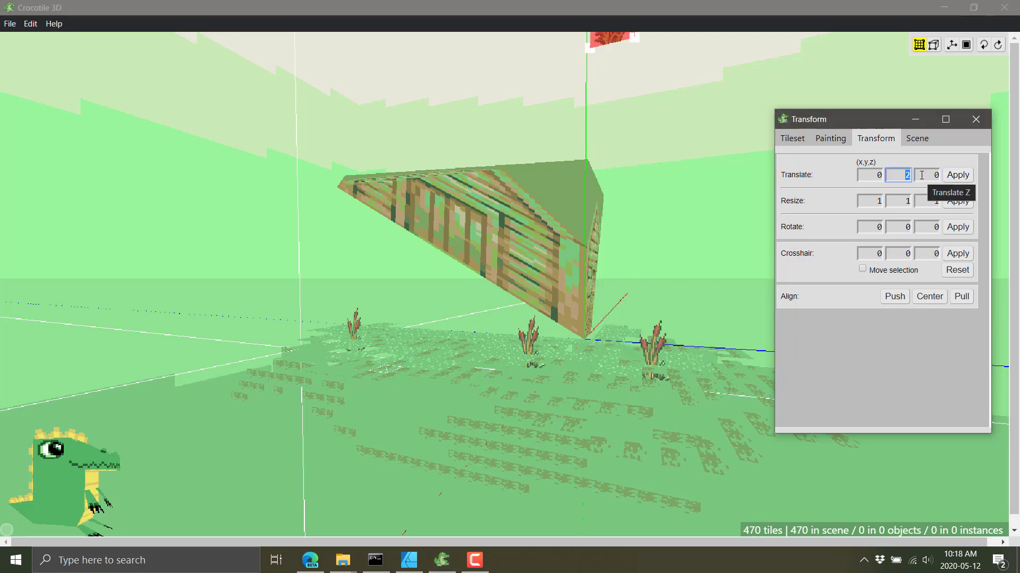
type("-2")
left_click(957, 176)
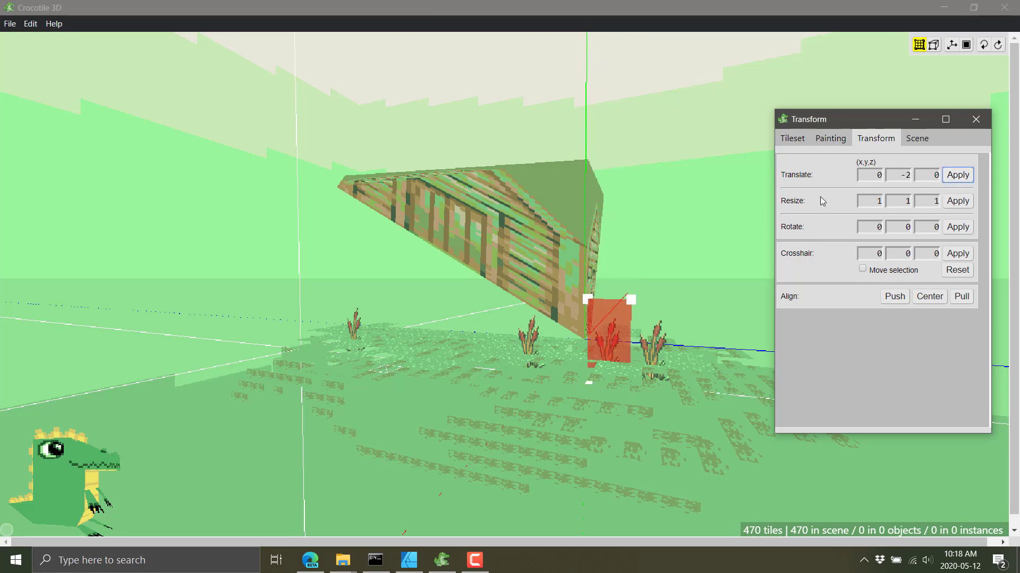
left_click(698, 315)
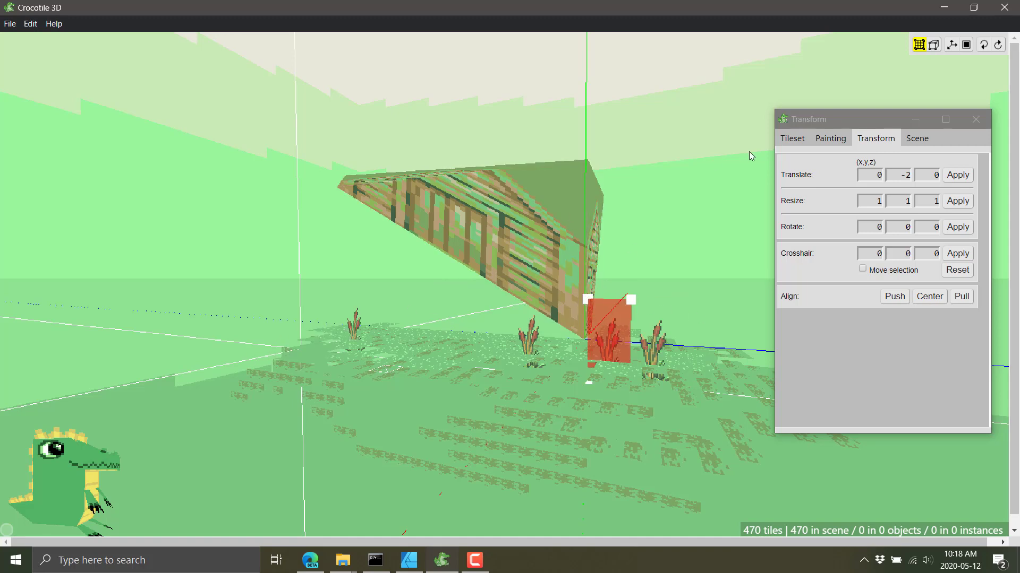
left_click(792, 138)
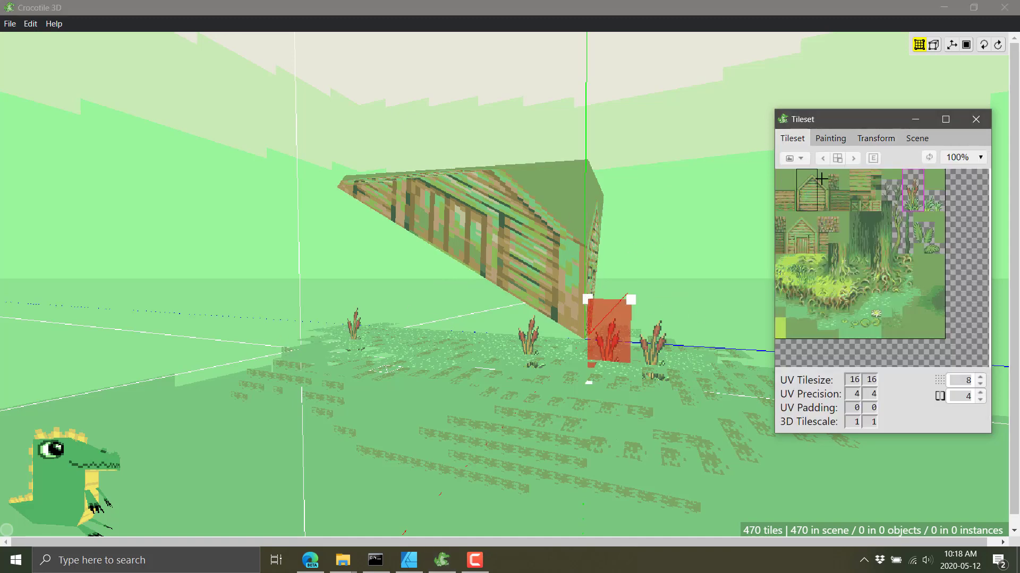
Pick the house-front tiles from the tileset as the brush and carry it into the scene.
left_click_drag(822, 179, 825, 179)
left_click(641, 274)
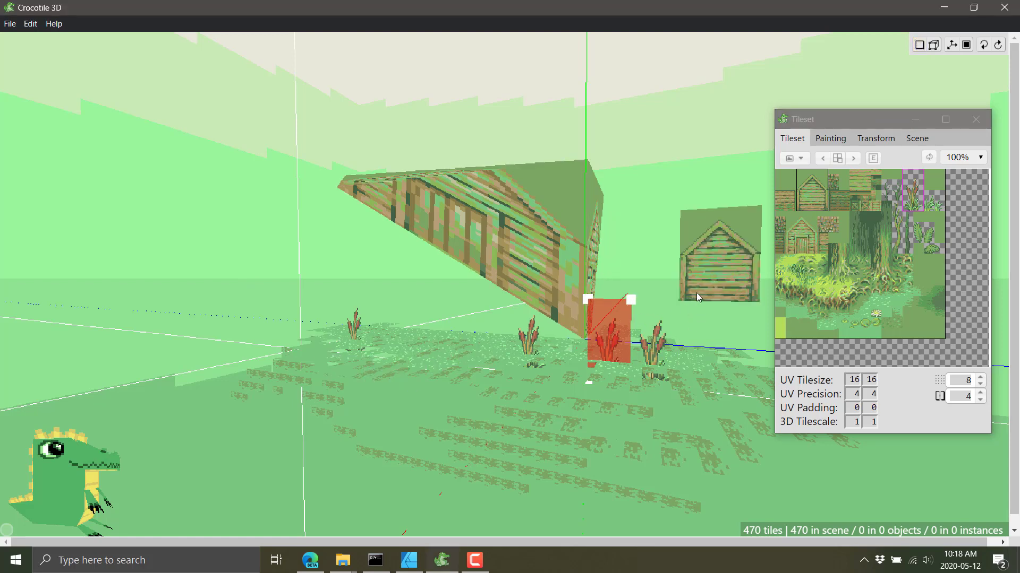
Rotate and flip the house brush preview until the roof points upward.
key("a")
key("a")
key("a")
key("d")
key("a")
key("d")
key("w")
key("w")
key("w")
key("w")
left_click(54, 24)
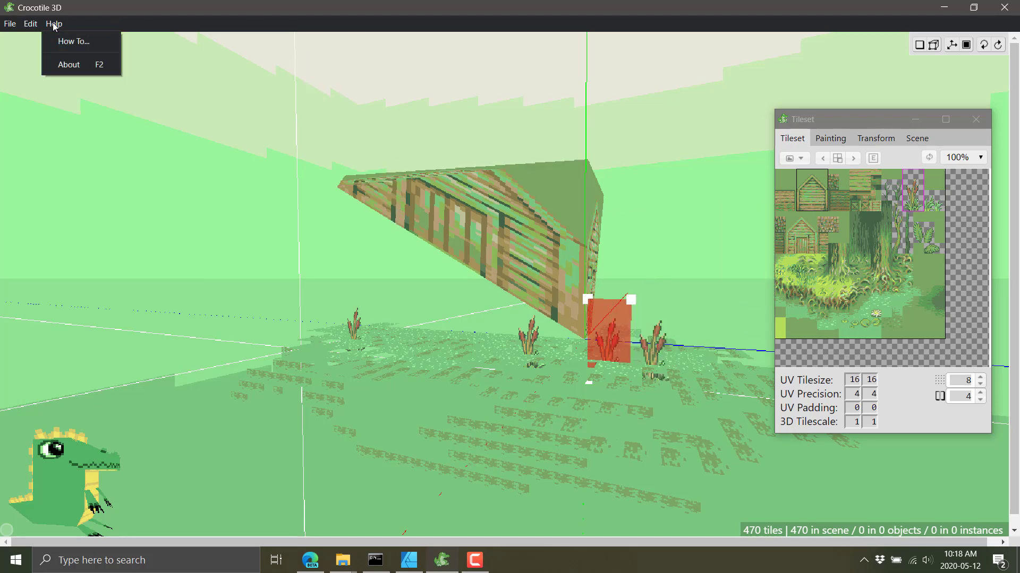
left_click(62, 39)
scroll(411, 243, "down", 3)
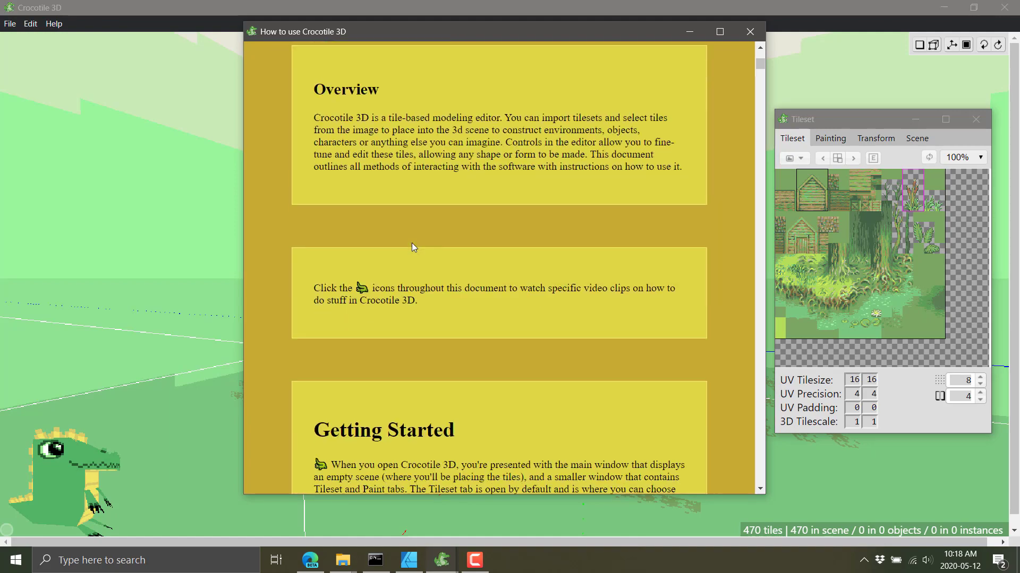
scroll(411, 244, "down", 3)
scroll(412, 243, "down", 3)
scroll(411, 244, "down", 3)
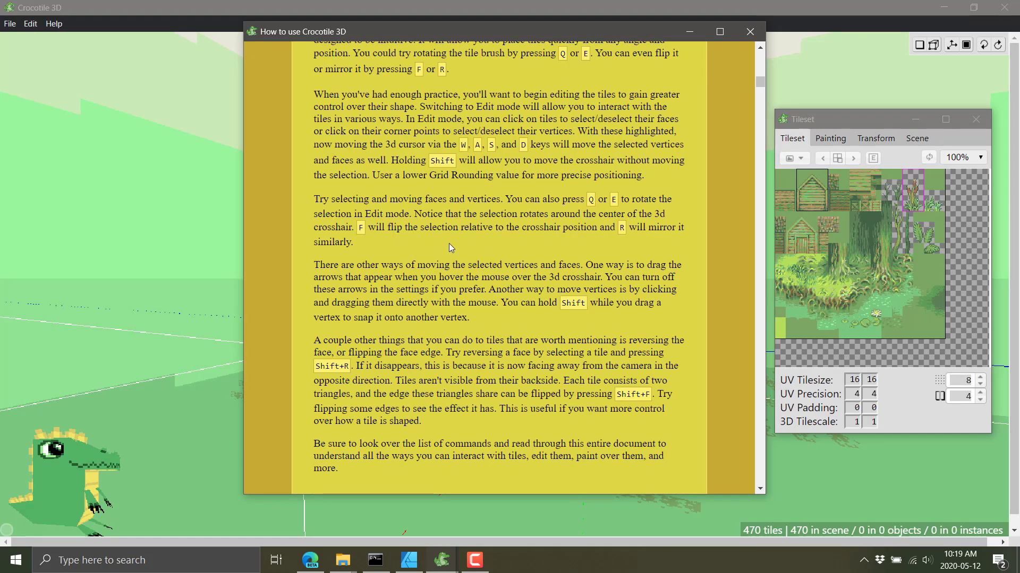
scroll(448, 243, "up", 1)
scroll(448, 244, "down", 5)
scroll(448, 243, "down", 3)
scroll(453, 236, "up", 2)
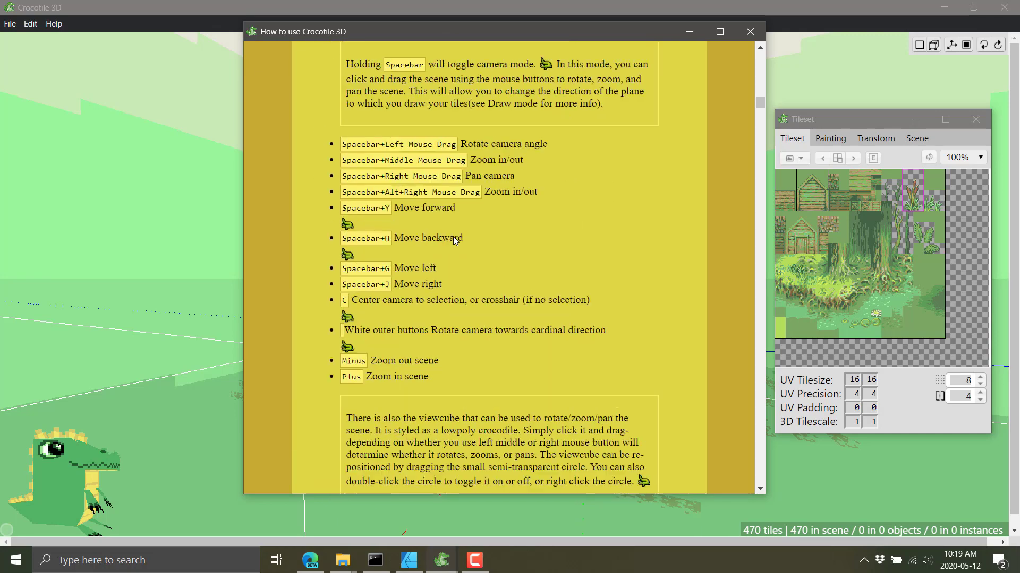
scroll(453, 237, "up", 2)
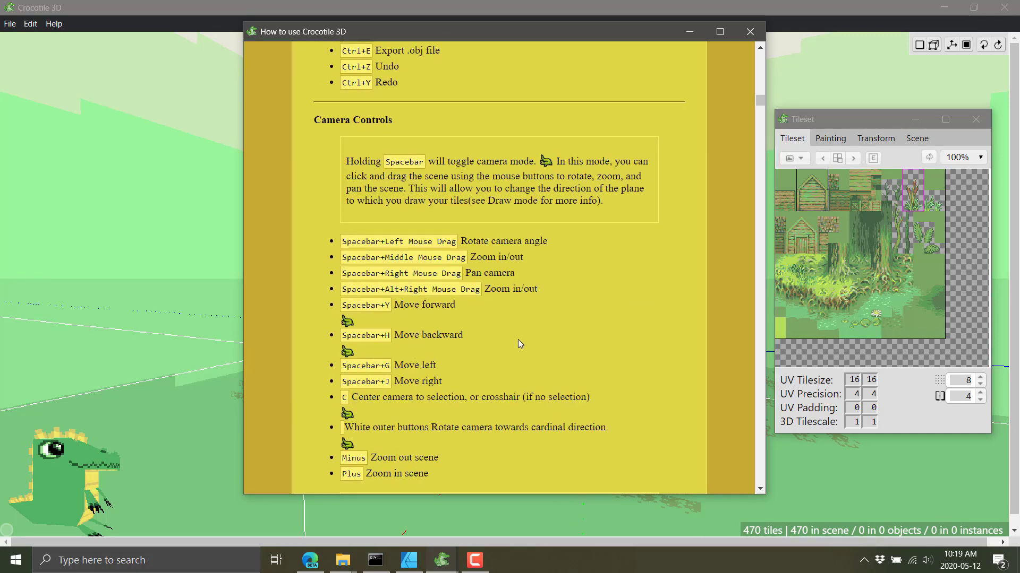
scroll(514, 337, "down", 7)
scroll(513, 337, "down", 3)
scroll(514, 337, "down", 3)
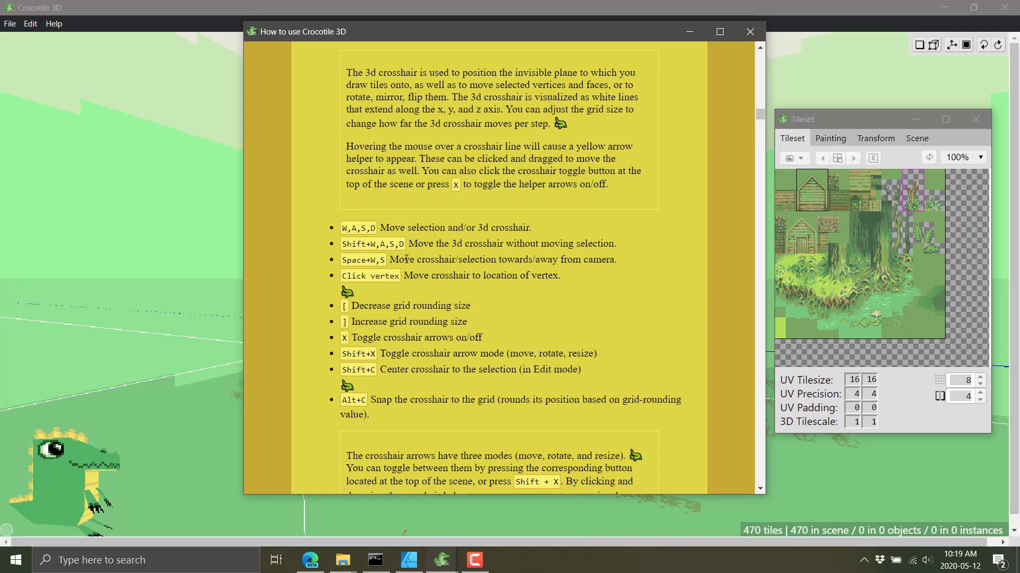
scroll(481, 275, "down", 1)
scroll(478, 277, "down", 3)
scroll(470, 281, "down", 2)
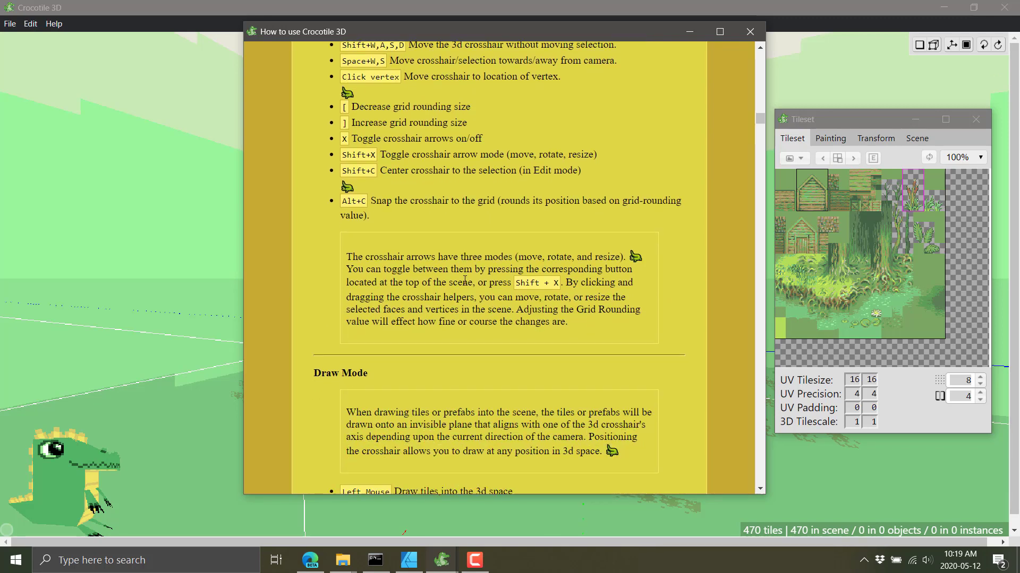
scroll(464, 283, "down", 2)
scroll(463, 279, "down", 3)
scroll(462, 278, "down", 2)
scroll(461, 276, "down", 1)
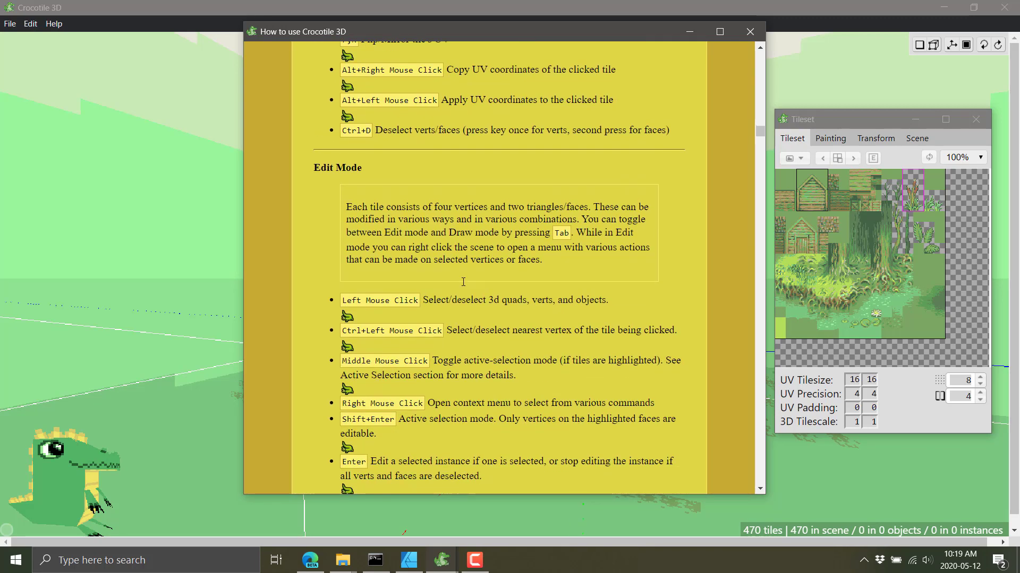
scroll(460, 273, "down", 3)
scroll(460, 273, "down", 3)
scroll(460, 274, "down", 5)
scroll(461, 273, "down", 10)
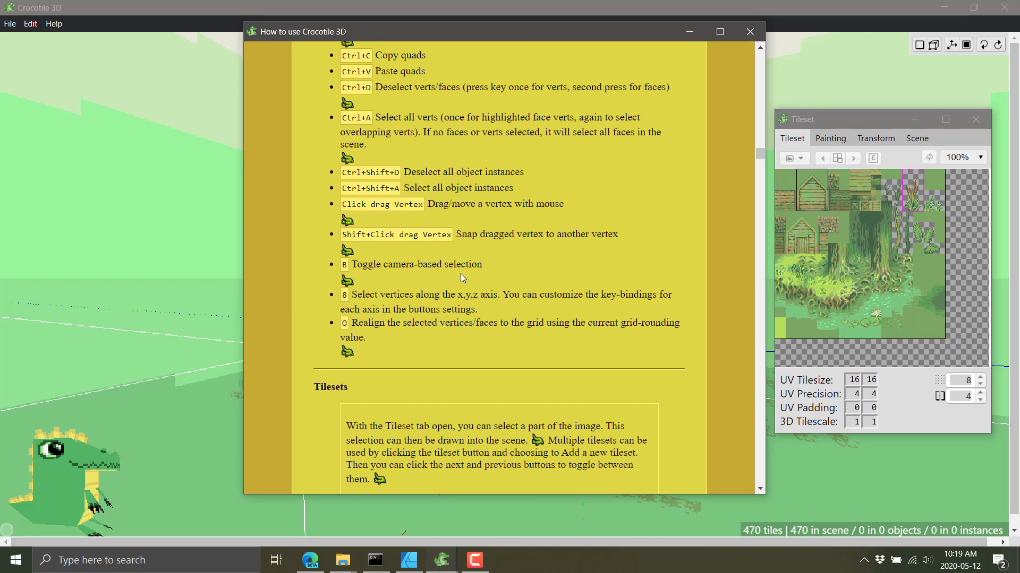
scroll(460, 273, "down", 7)
Paint a long two-row wall of house-front tiles on the ground beside the house.
left_click(749, 31)
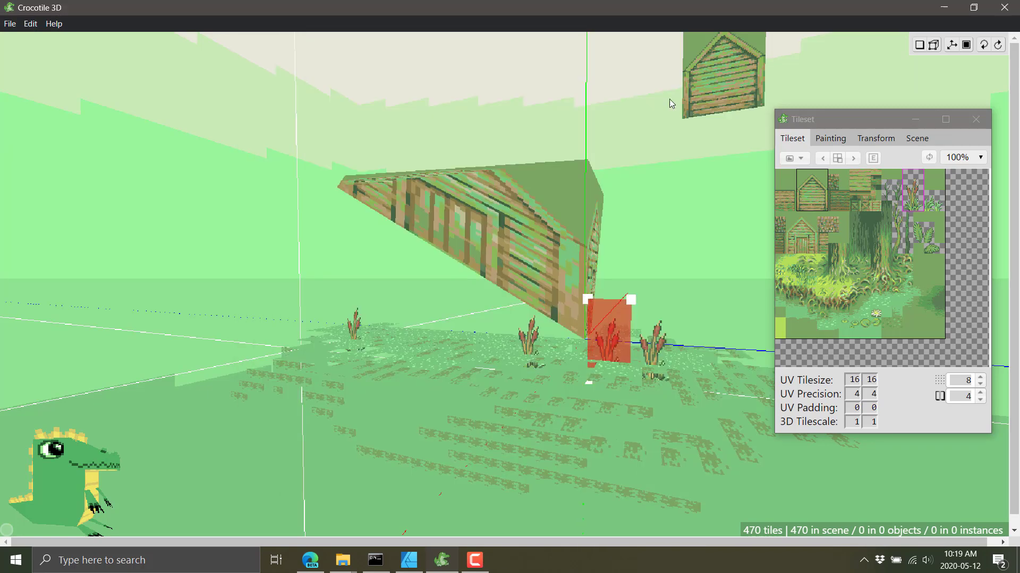
left_click(259, 321)
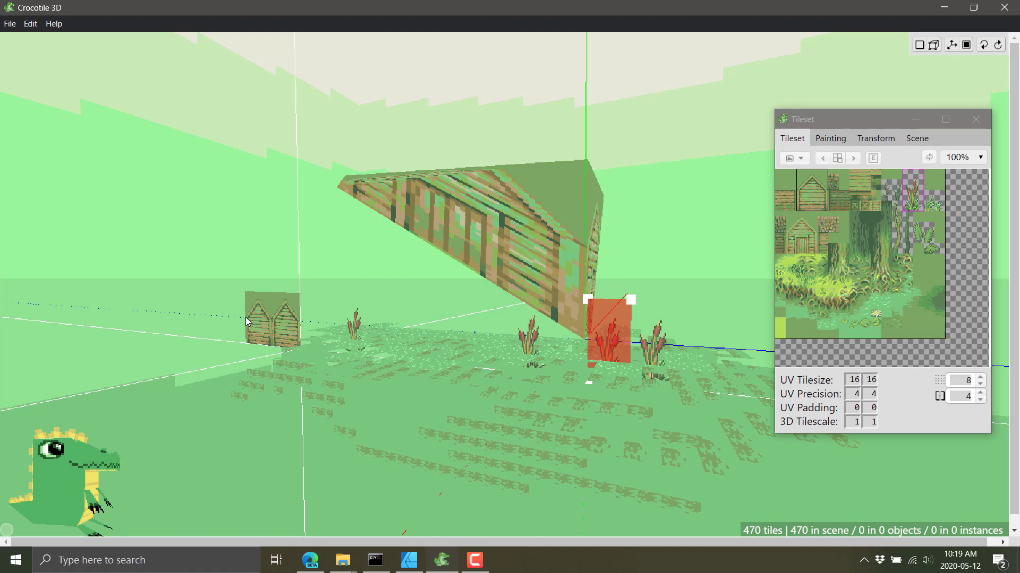
mouse_move(278, 322)
left_mouse_down()
mouse_move(130, 309)
mouse_move(225, 281)
mouse_move(312, 337)
left_mouse_up()
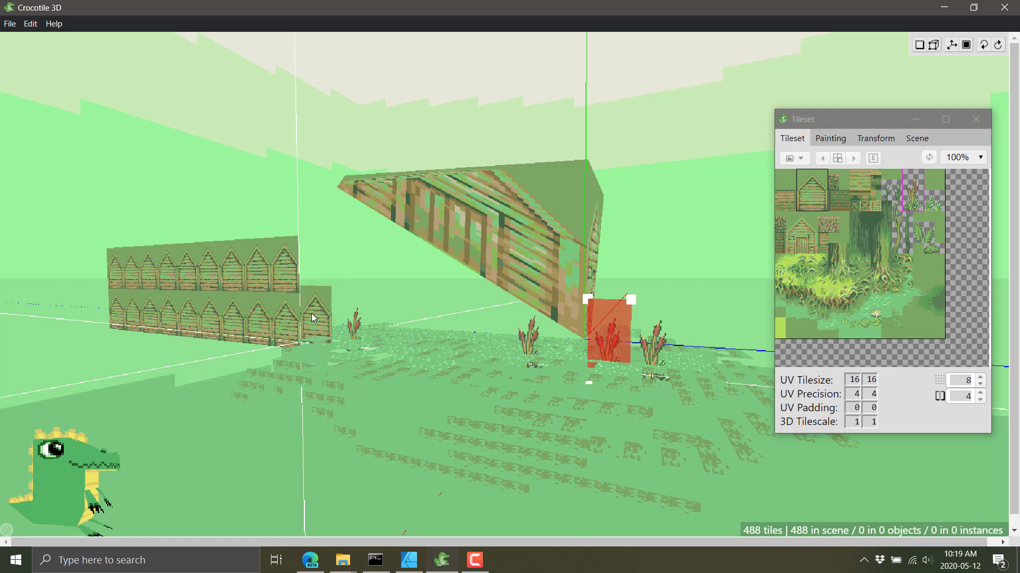
Toggle tile rotation on, off and on again, then view the wall from a new angle.
key("space")
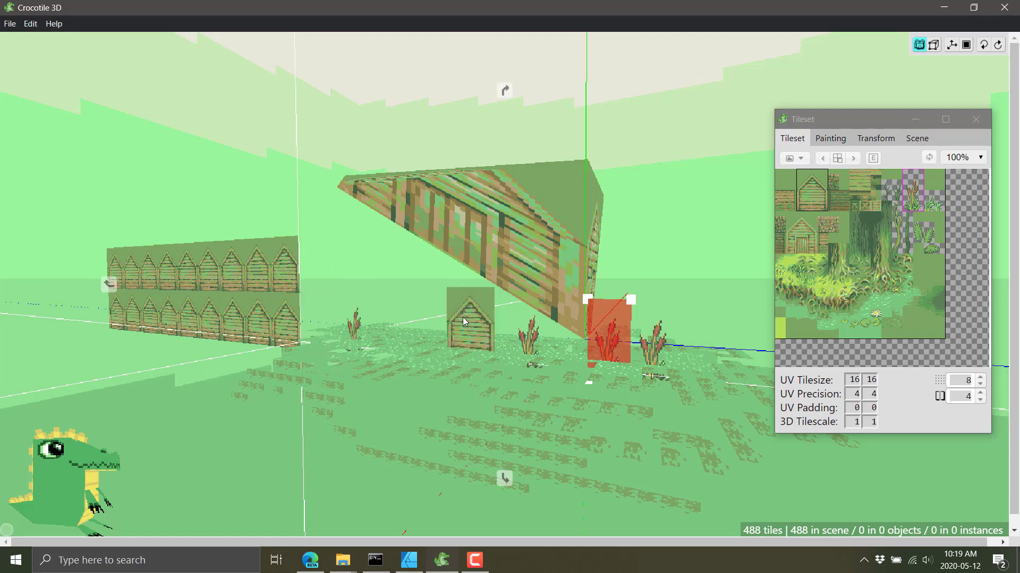
key("space")
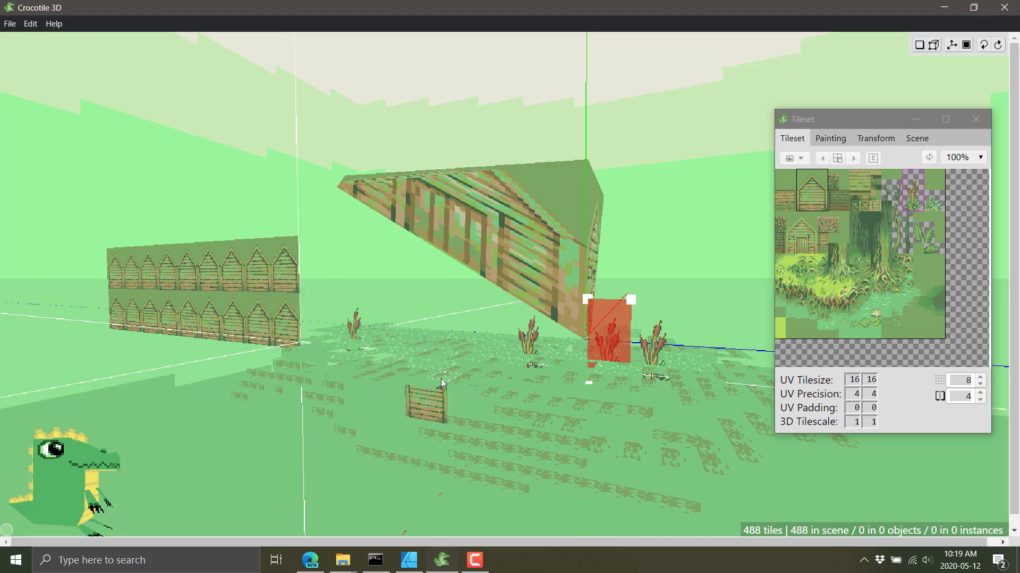
key("space")
mouse_move(373, 359)
left_mouse_down()
mouse_move(522, 313)
mouse_move(393, 301)
mouse_move(614, 277)
mouse_move(354, 256)
left_mouse_up()
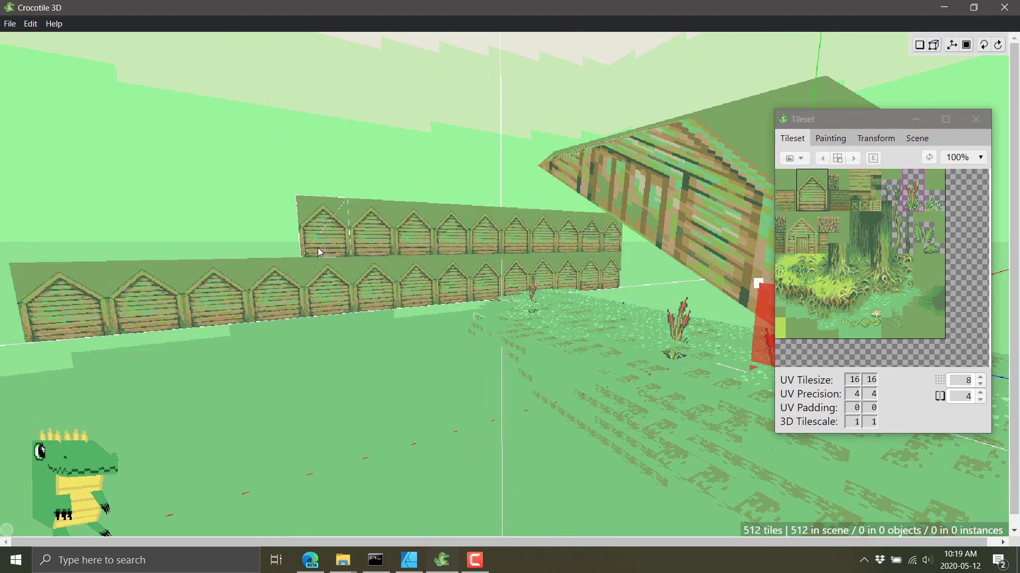
Paint reed tiles along the lower row of the house-tile wall.
left_click(912, 203)
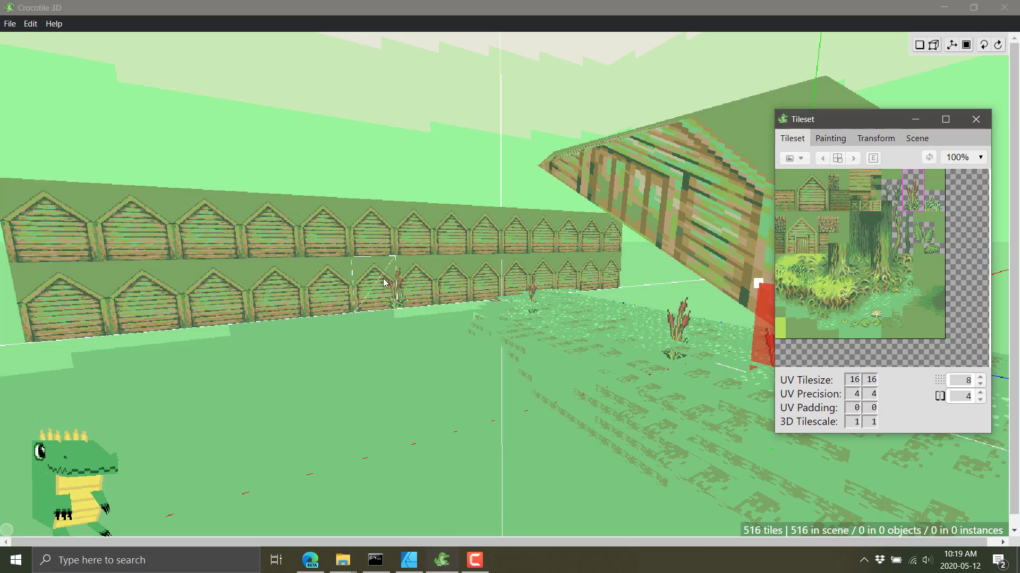
left_click_drag(367, 291, 177, 291)
left_click(135, 306)
left_click(80, 307)
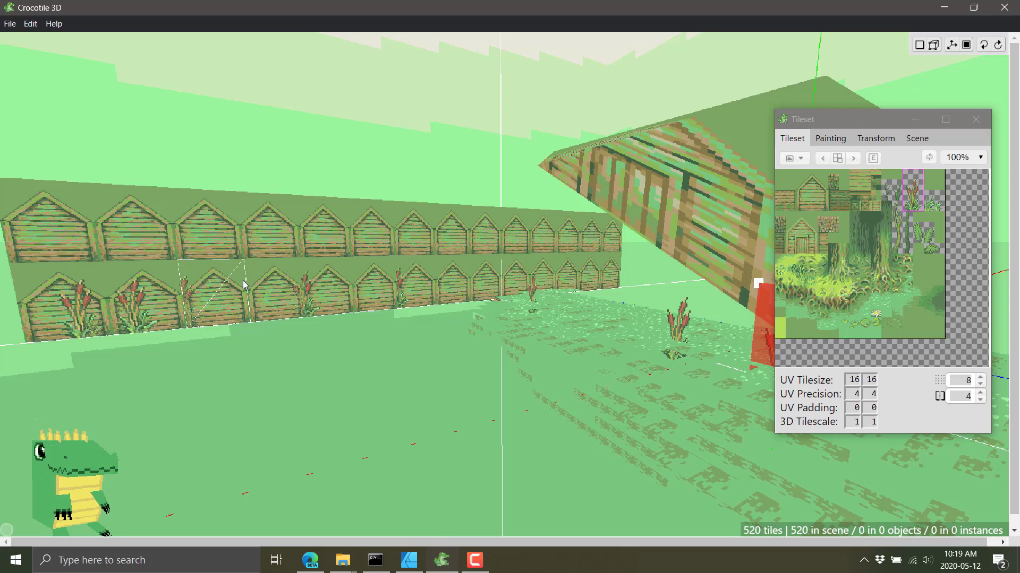
Add more reeds along the lower row and a couple near the upper row.
left_click(423, 283)
left_click(525, 278)
left_click(568, 254)
left_click(532, 280)
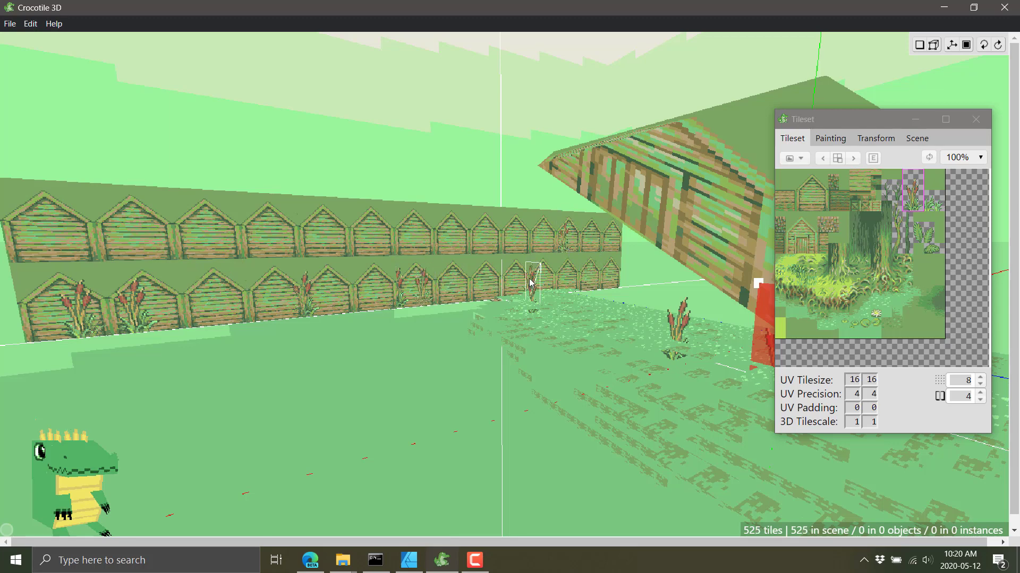
key("e")
Select the vertices across the middle of the wall and pull them upward.
left_click(352, 234)
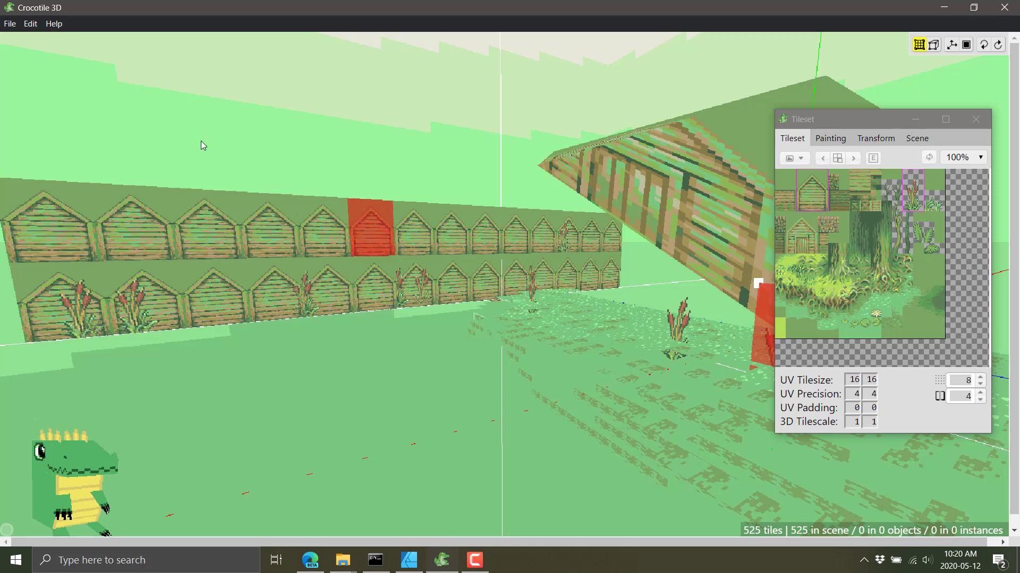
left_click_drag(201, 143, 494, 365)
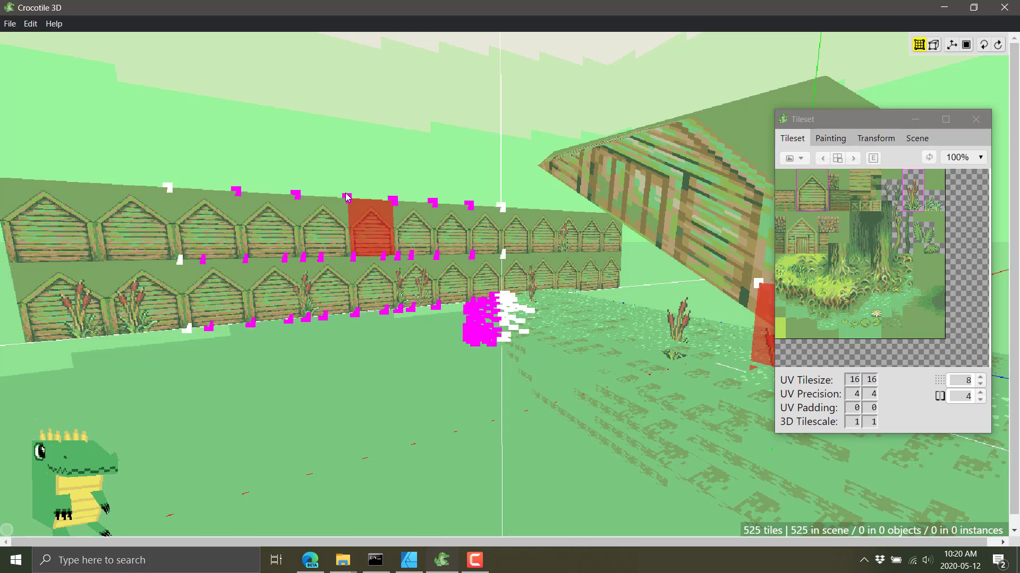
left_click_drag(351, 232, 411, 217)
Nudge the selected wall vertices down and up to leave the tiles slightly tilted, then leave for the browser.
key("Down")
key("Down")
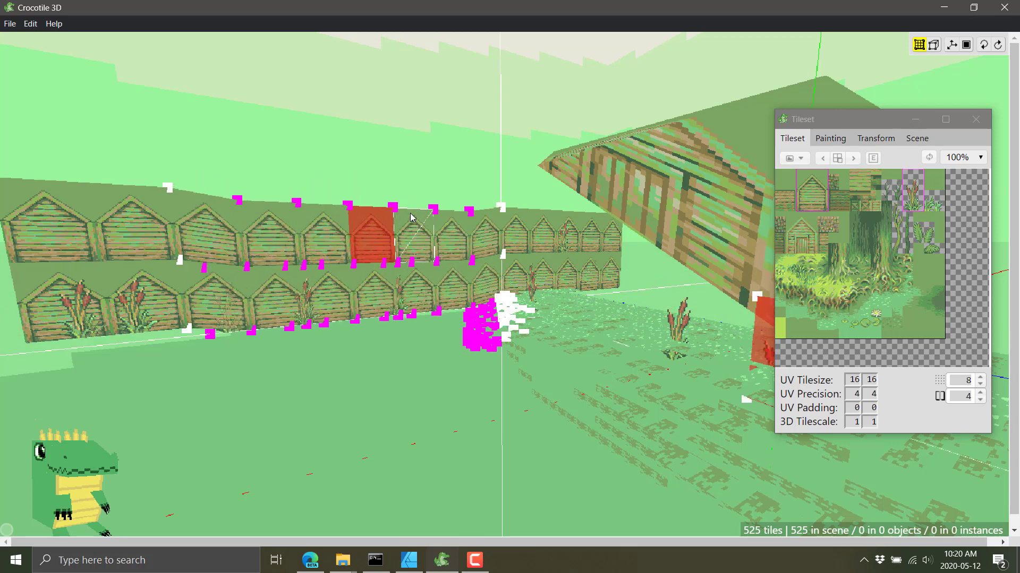
key("Down")
key("Down")
key("Up")
key("Up")
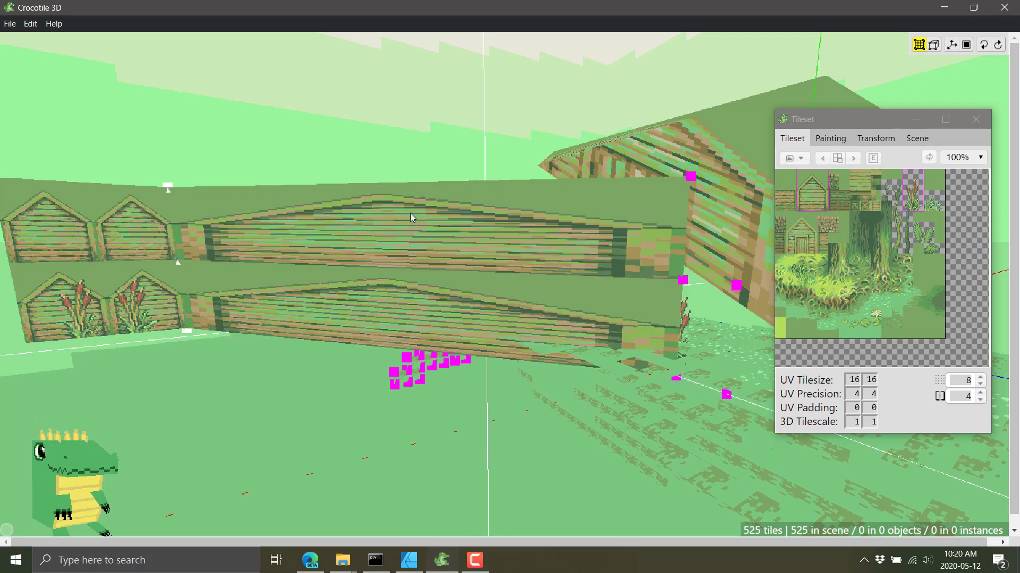
key("Down")
key("Down")
key("Down")
key("Up")
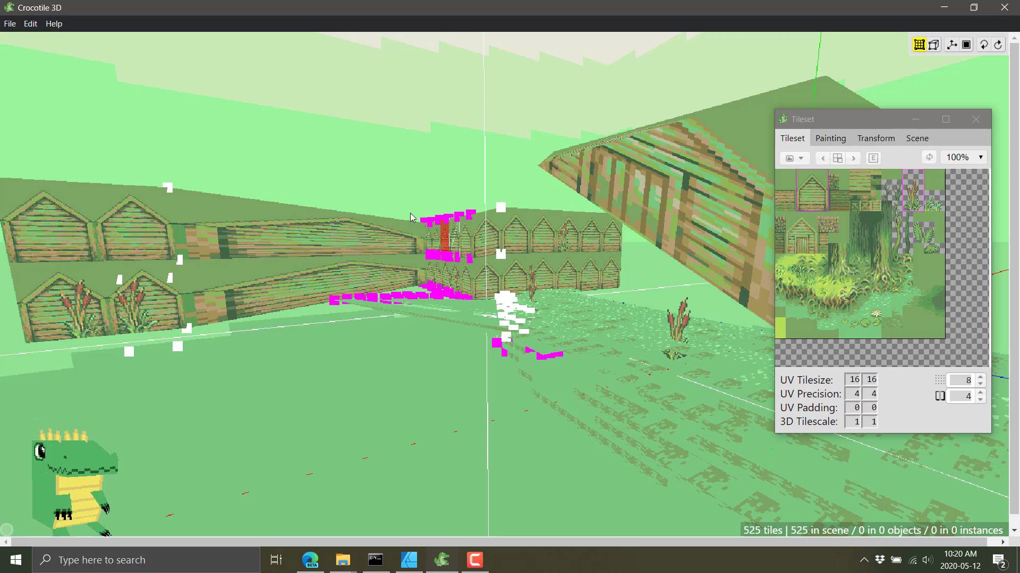
key("Down")
key("Down")
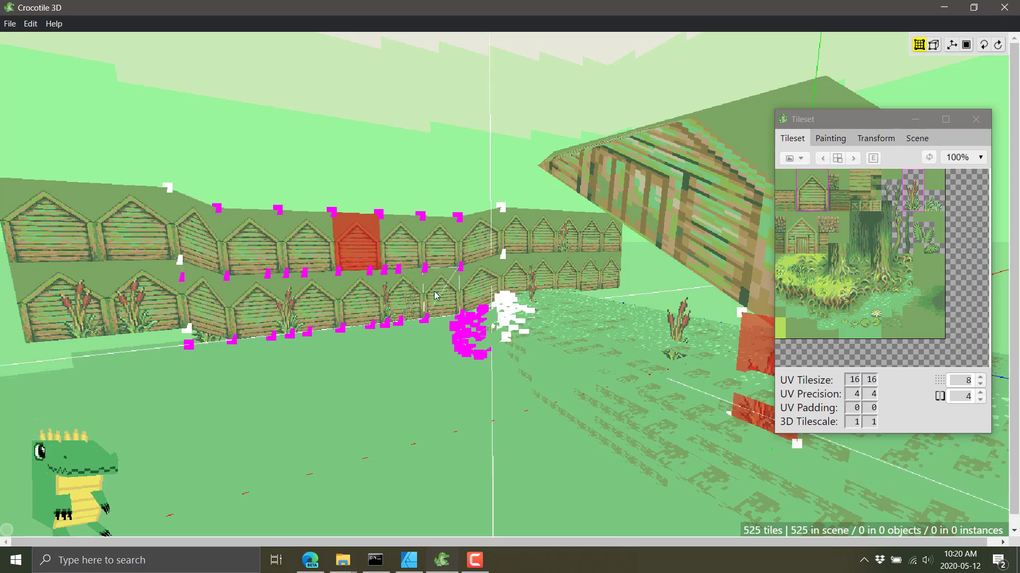
key("Up")
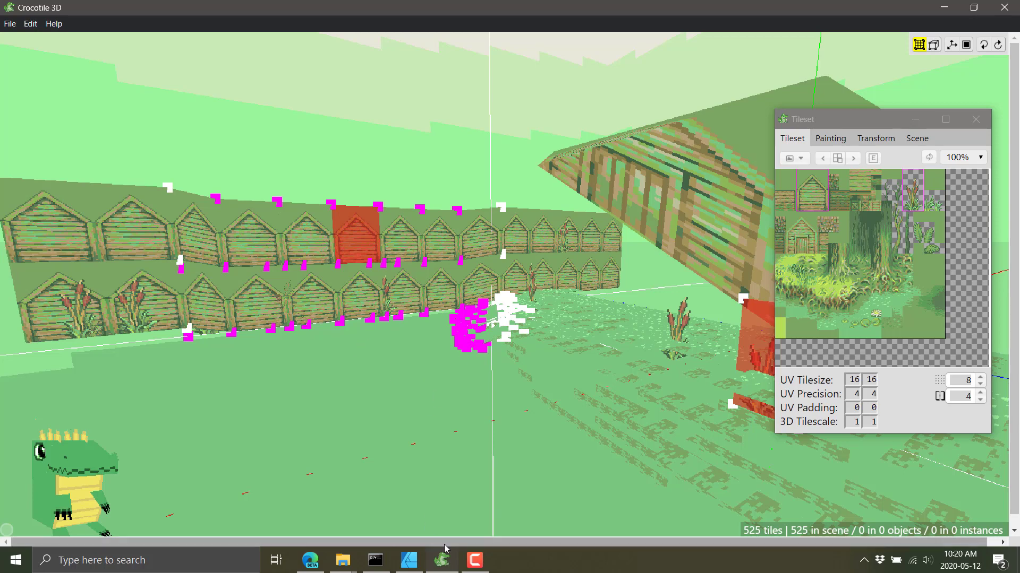
left_click(474, 559)
Bring the Crocotile3D.com product website to the front in the browser.
left_click(440, 372)
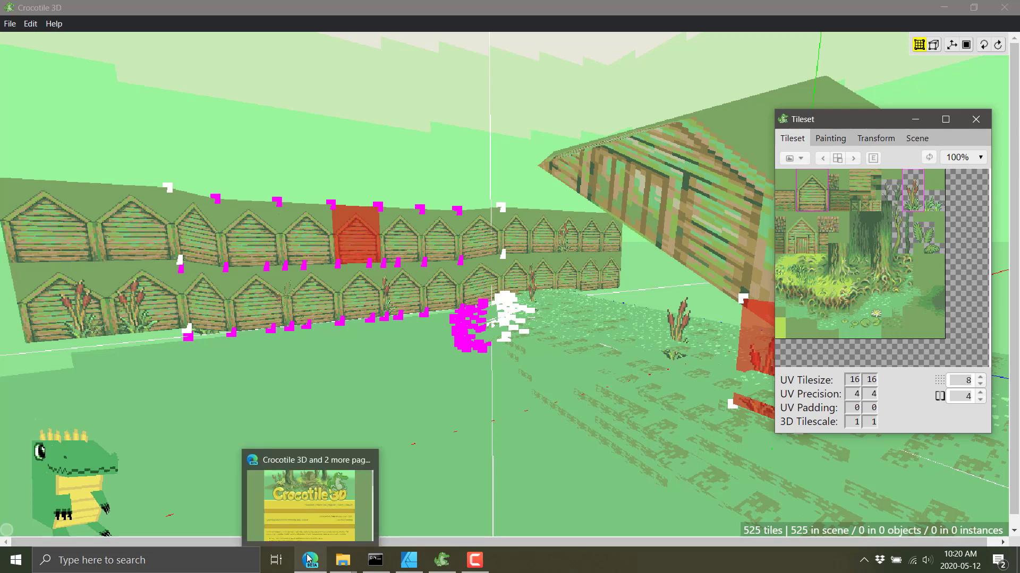
mouse_move(310, 560)
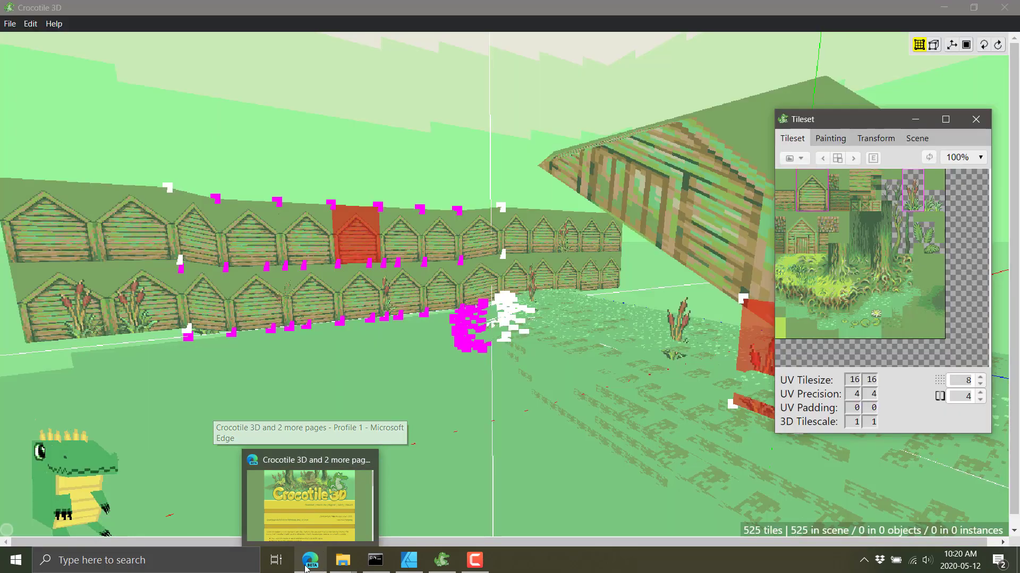
left_click(307, 561)
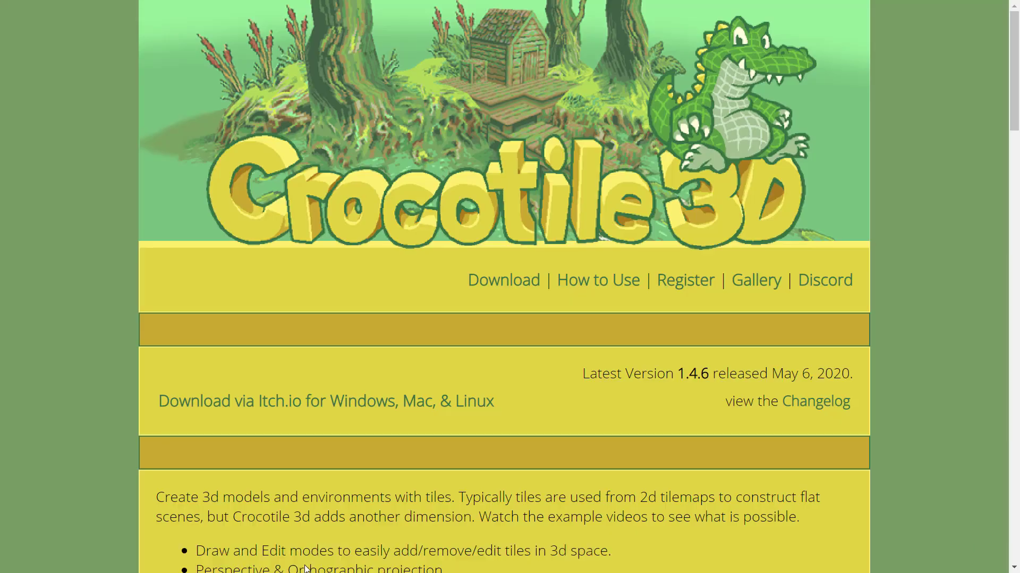
scroll(634, 407, "down", 4)
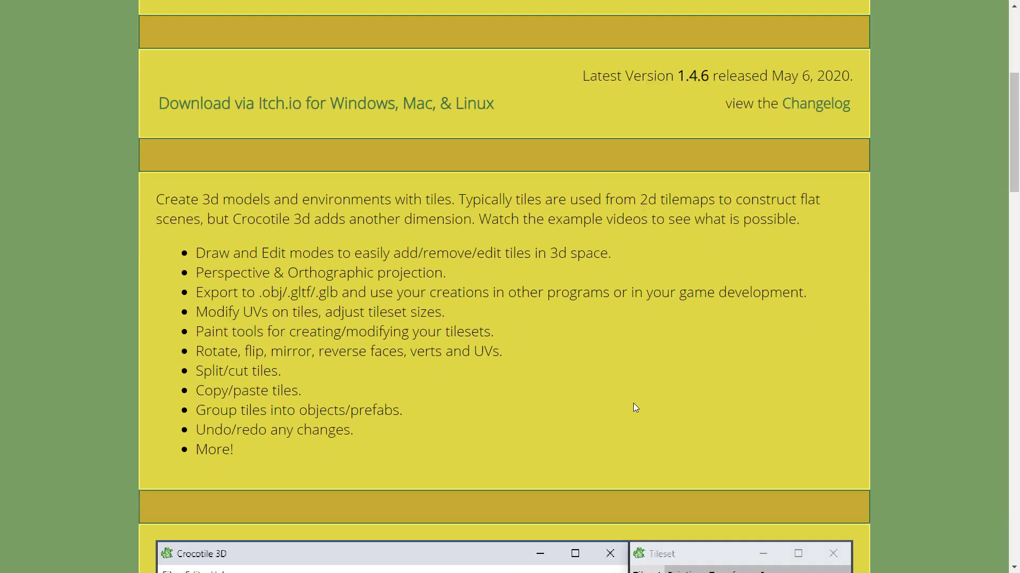
scroll(633, 407, "down", 2)
scroll(633, 407, "up", 5)
scroll(633, 404, "down", 6)
scroll(634, 403, "down", 5)
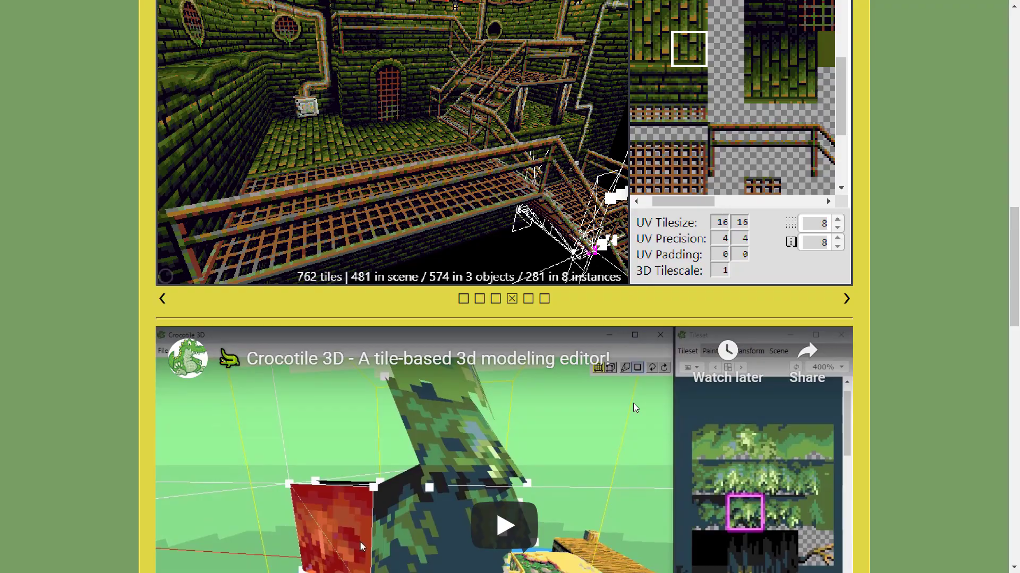
scroll(633, 404, "down", 4)
scroll(634, 403, "down", 2)
scroll(605, 397, "down", 3)
scroll(604, 396, "up", 5)
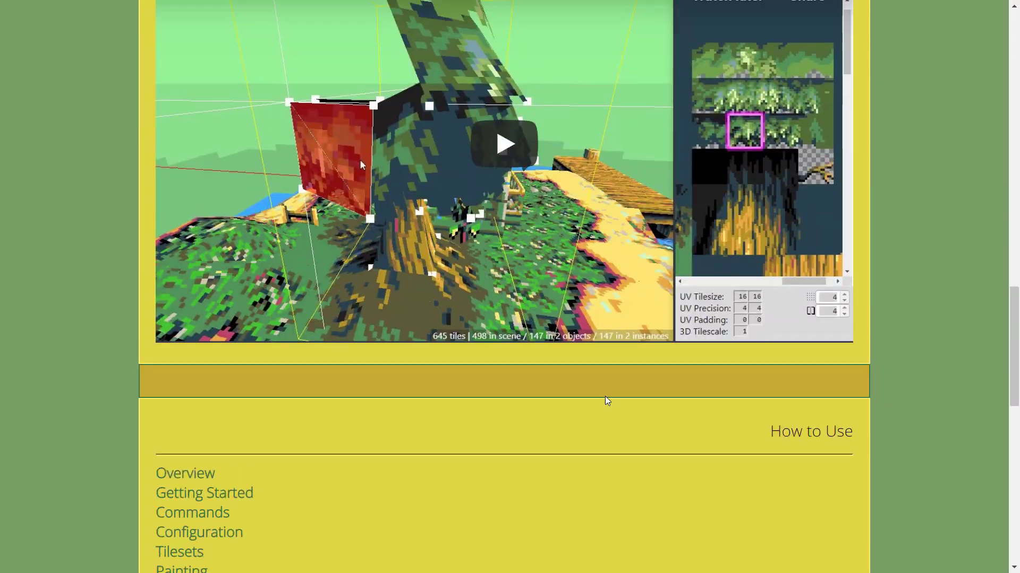
scroll(605, 396, "up", 1)
scroll(605, 397, "up", 7)
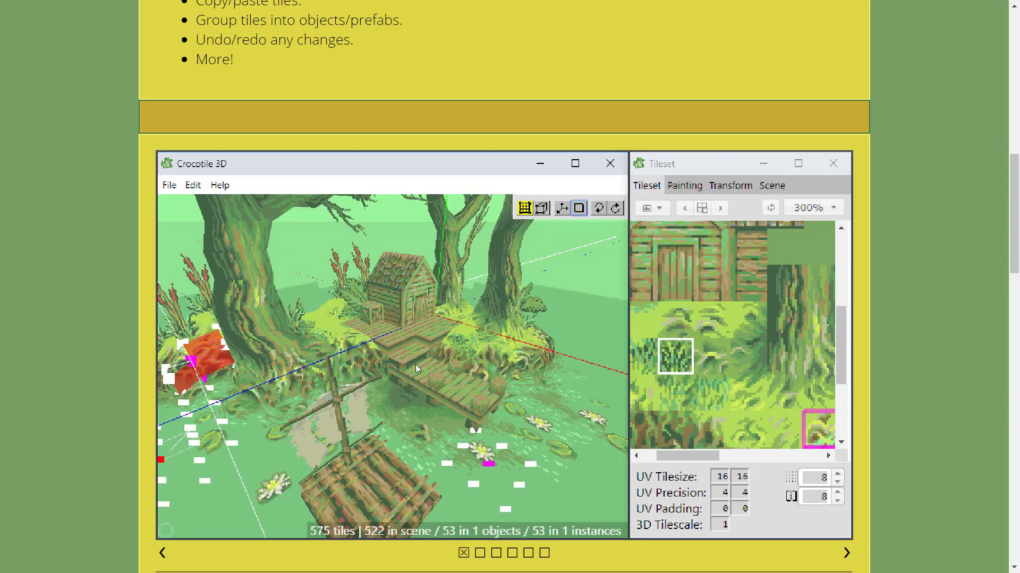
scroll(416, 364, "down", 1)
scroll(454, 354, "down", 3)
scroll(455, 366, "down", 1)
scroll(456, 365, "down", 5)
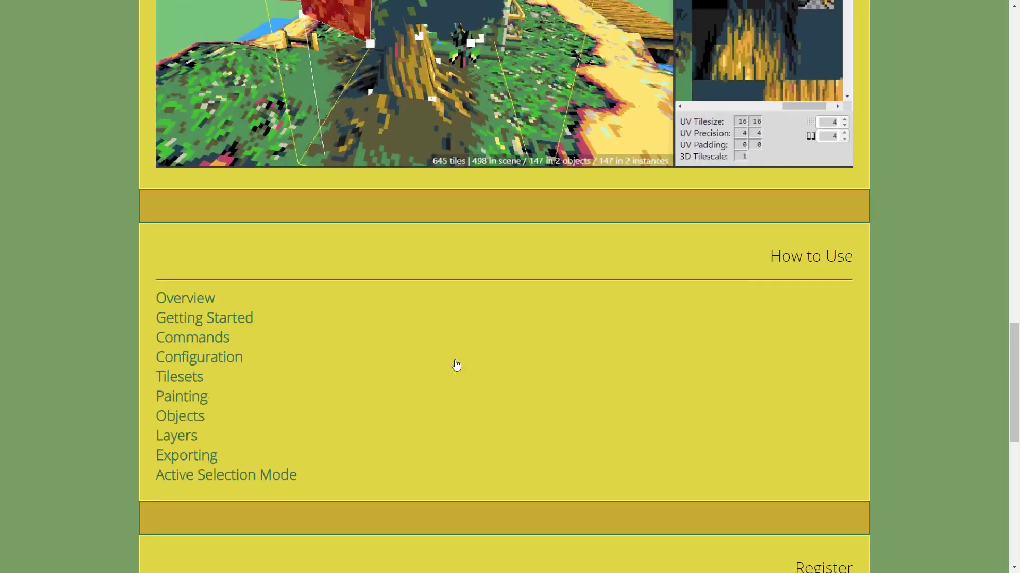
scroll(456, 366, "down", 1)
scroll(455, 365, "up", 3)
scroll(455, 365, "up", 7)
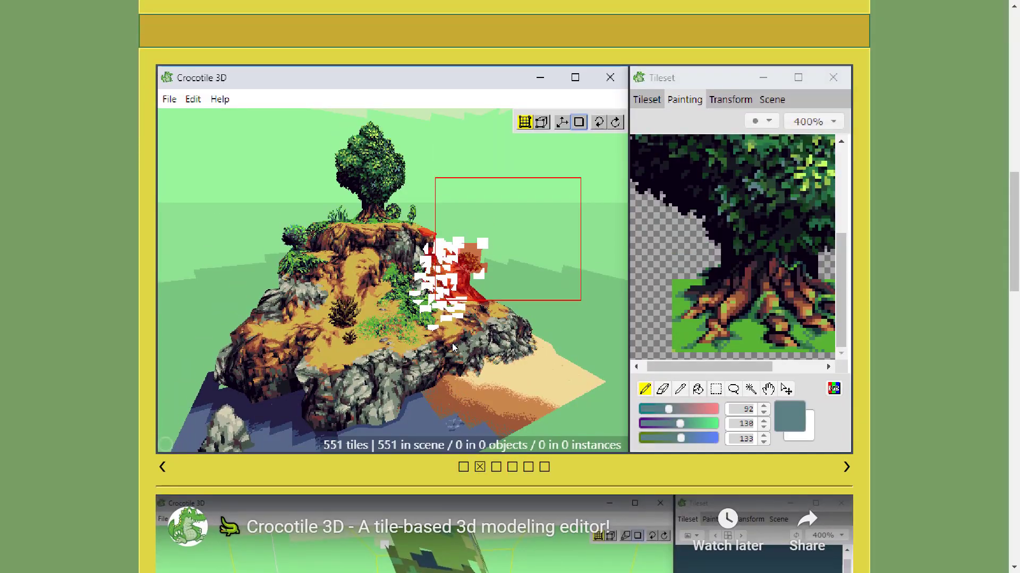
scroll(452, 346, "up", 5)
scroll(521, 356, "down", 5)
scroll(522, 354, "up", 2)
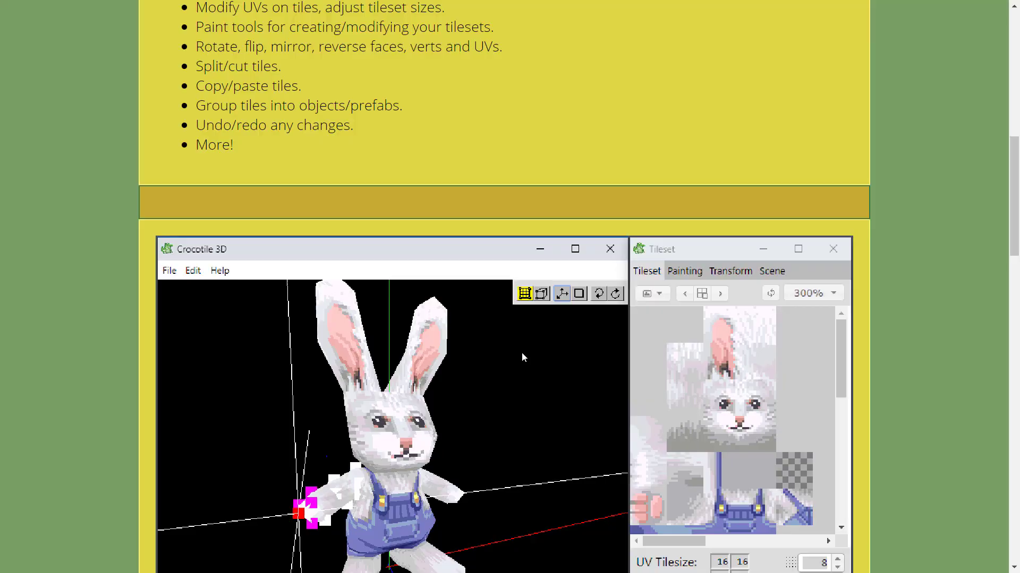
scroll(521, 351, "up", 3)
scroll(542, 341, "down", 6)
scroll(543, 342, "down", 3)
scroll(543, 342, "down", 5)
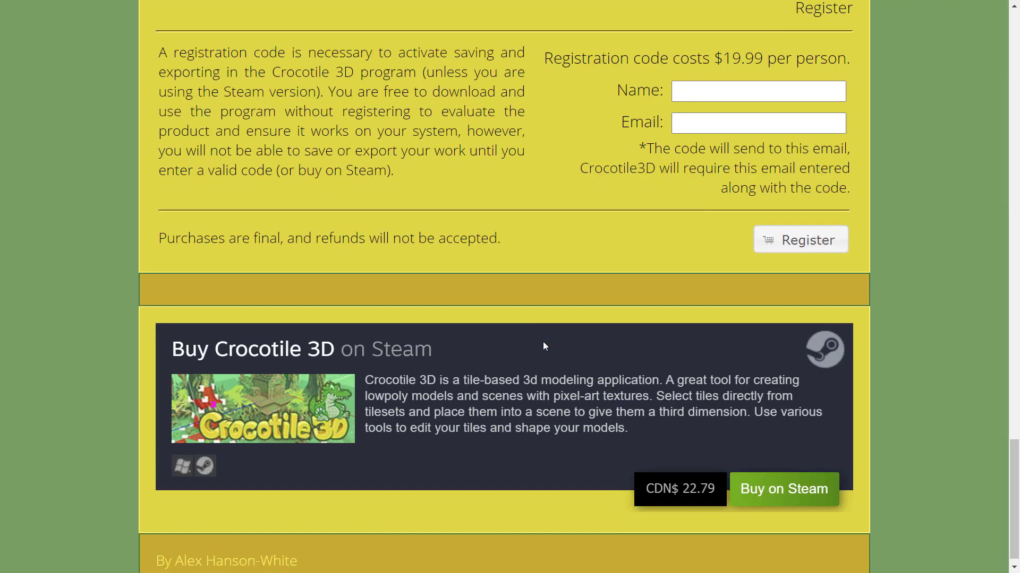
scroll(543, 342, "up", 1)
scroll(445, 285, "up", 15)
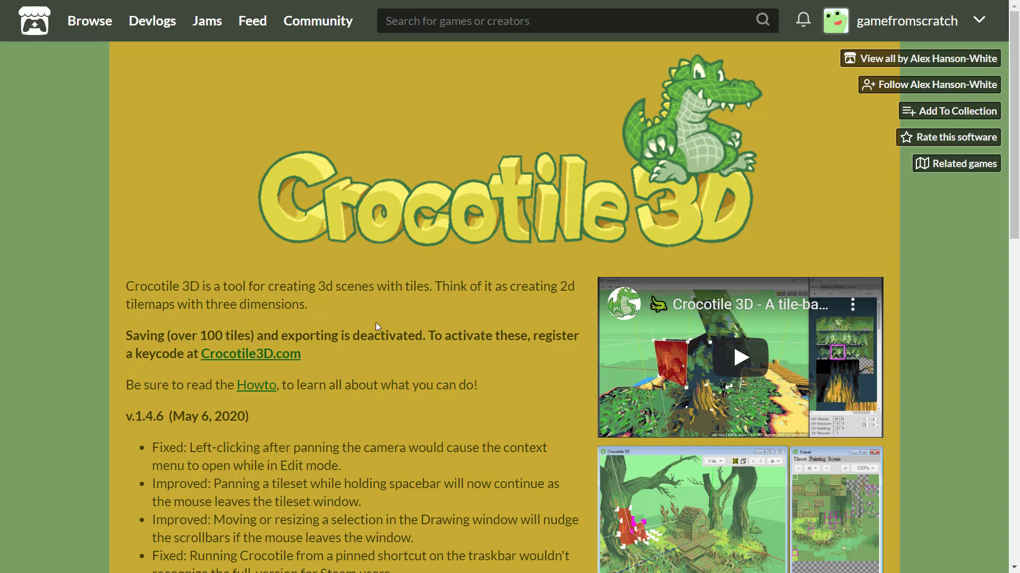
View the itch.io page full screen and highlight the list of download file names.
key("F11")
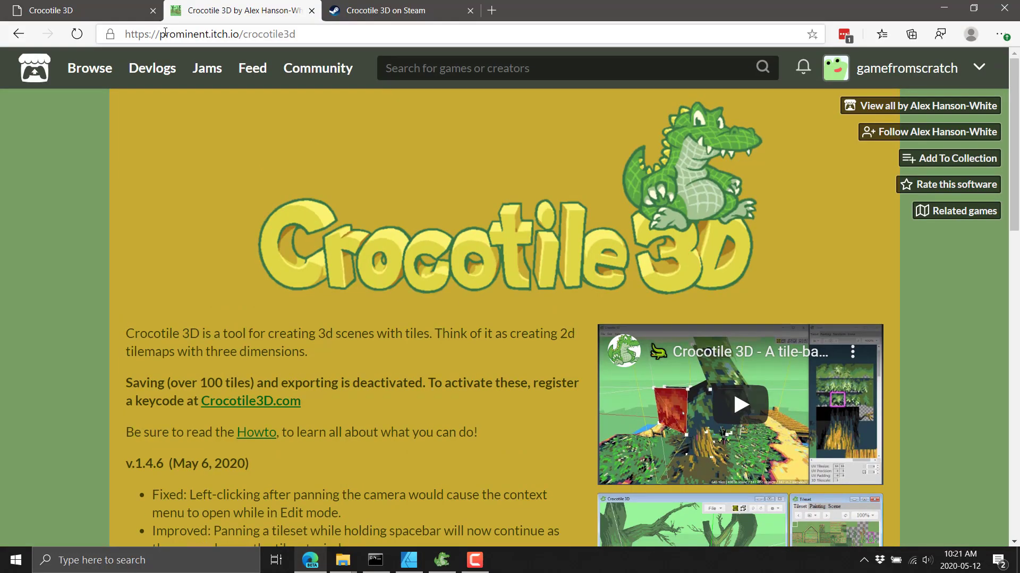
key("F11")
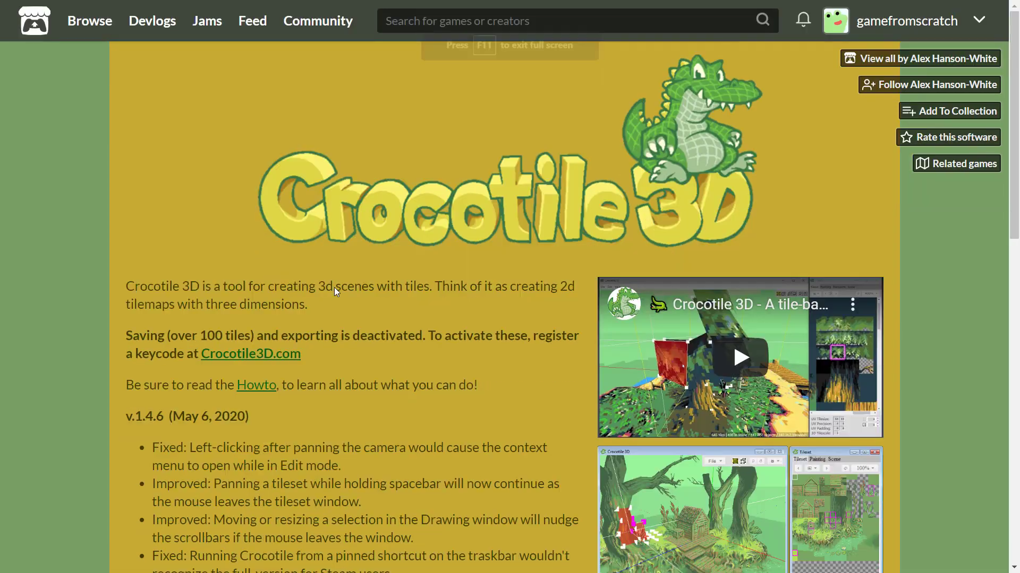
scroll(334, 287, "down", 4)
scroll(502, 346, "down", 6)
scroll(449, 329, "down", 1)
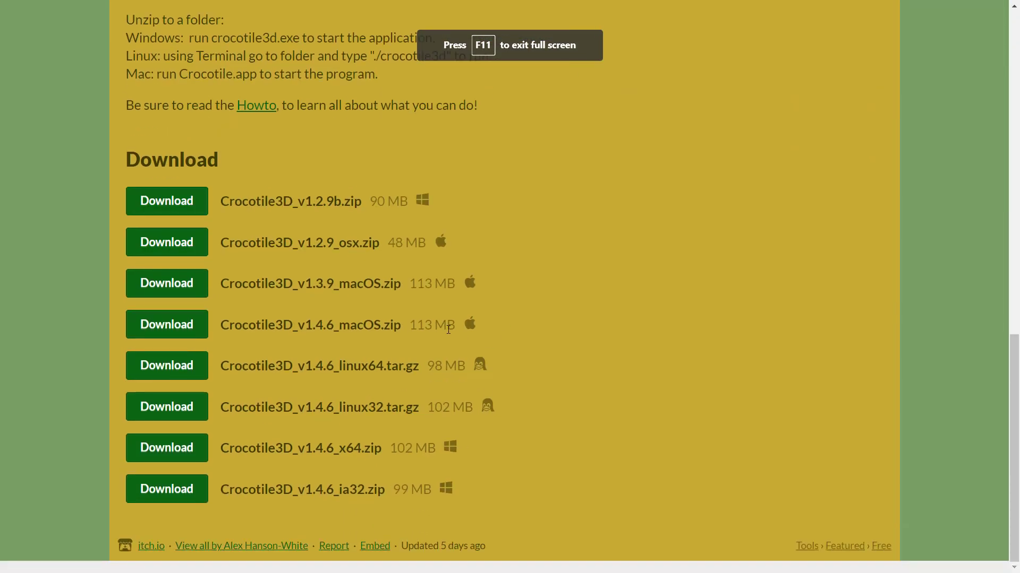
left_click_drag(256, 166, 540, 429)
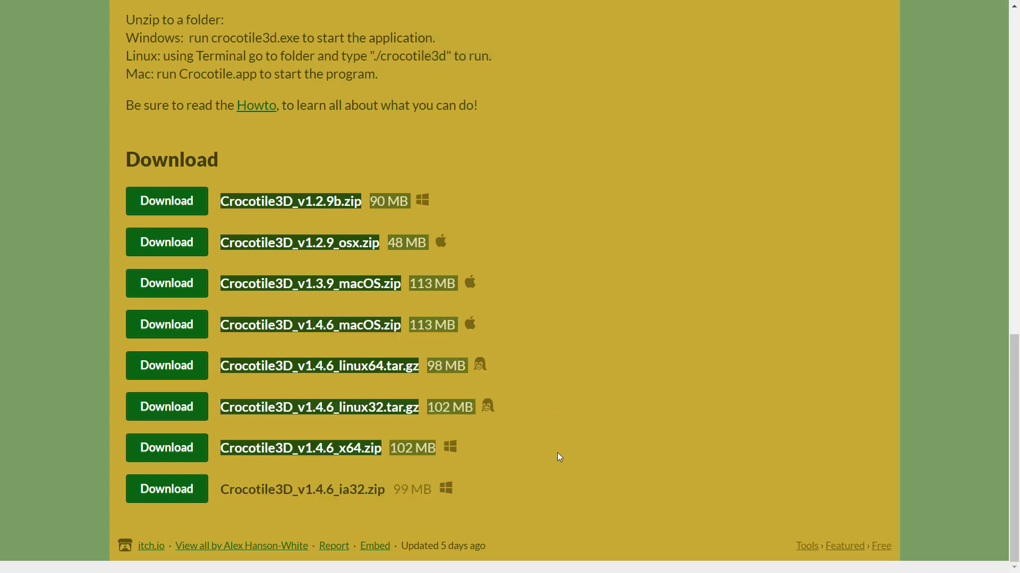
left_click_drag(541, 433, 563, 393)
left_click(328, 342)
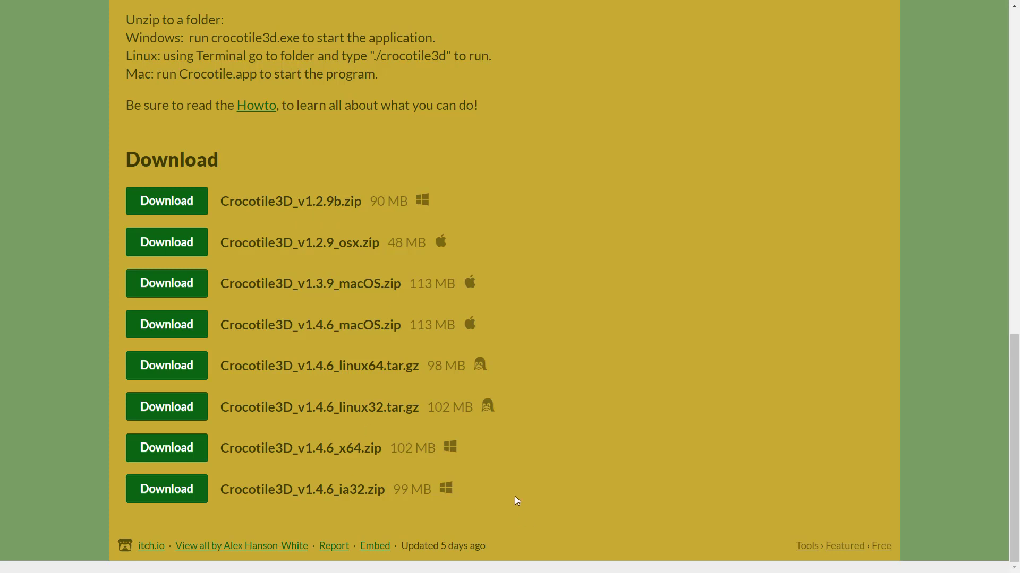
Highlight the x64/ia32 download lines and the v.1.4.6 heading, then open the full changelog.
mouse_move(437, 505)
left_mouse_down()
mouse_move(171, 434)
mouse_move(201, 394)
left_mouse_up()
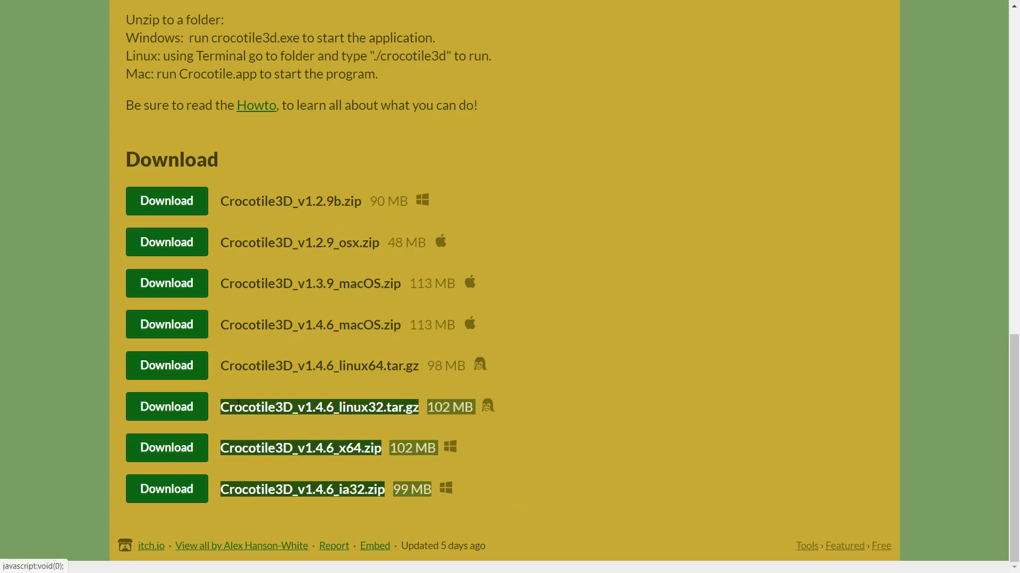
left_click(626, 413)
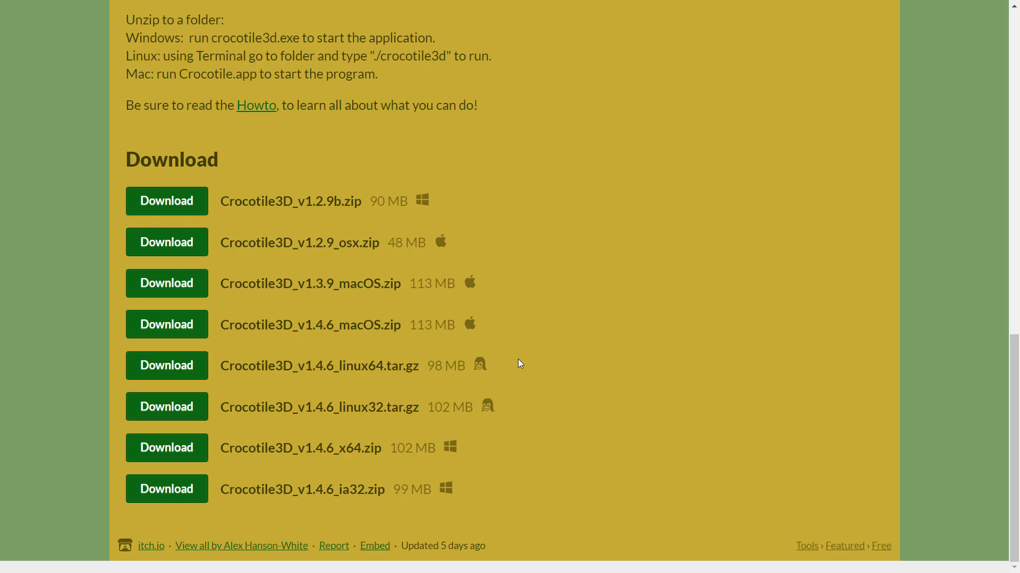
scroll(603, 419, "up", 5)
scroll(599, 416, "up", 4)
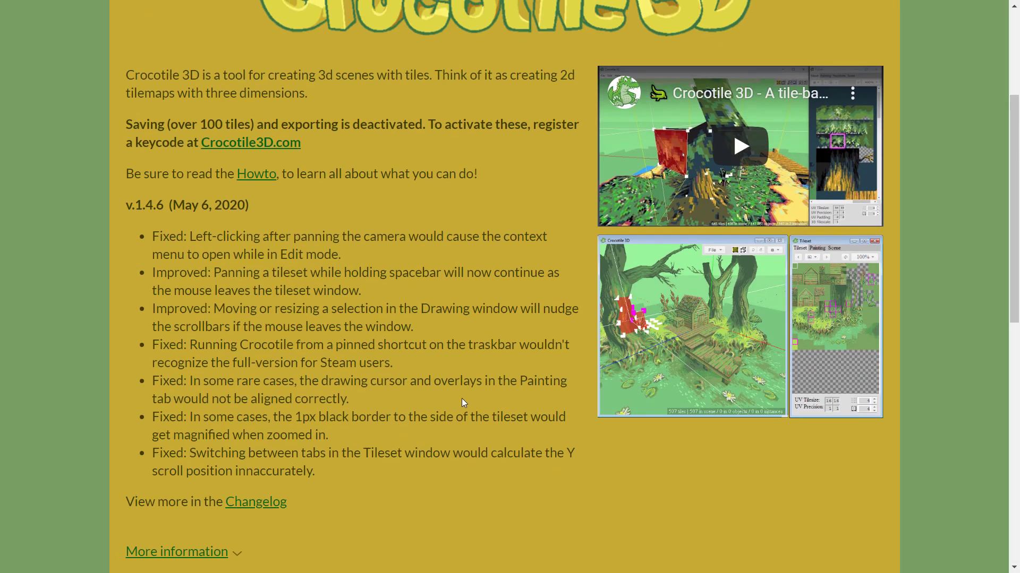
mouse_move(142, 205)
left_mouse_down()
mouse_move(298, 208)
mouse_move(287, 506)
left_mouse_up()
left_click(298, 208)
left_click(347, 444)
left_click(262, 501)
scroll(424, 403, "down", 4)
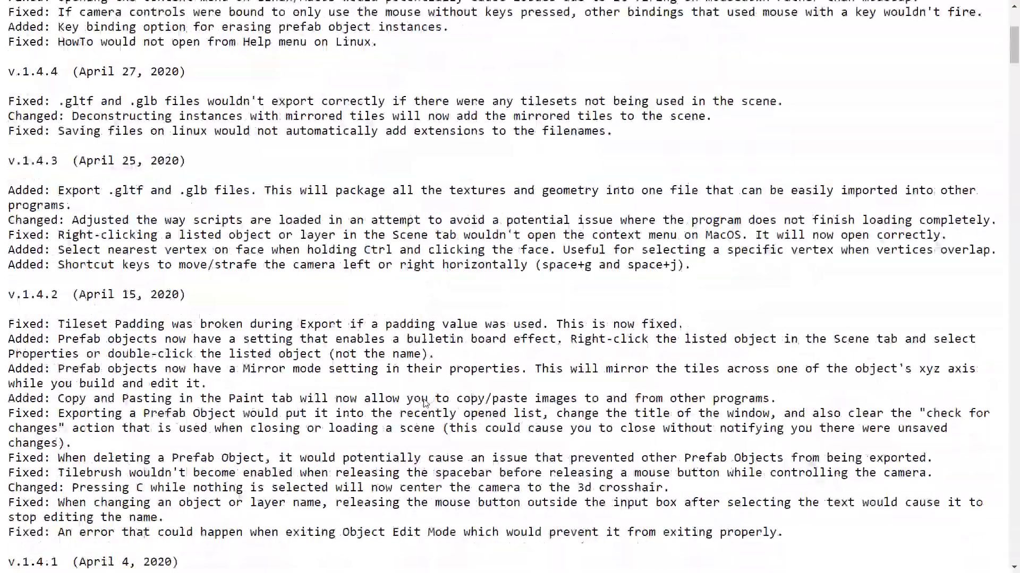
scroll(424, 402, "down", 2)
scroll(425, 402, "down", 10)
scroll(425, 402, "down", 10)
scroll(425, 402, "down", 10)
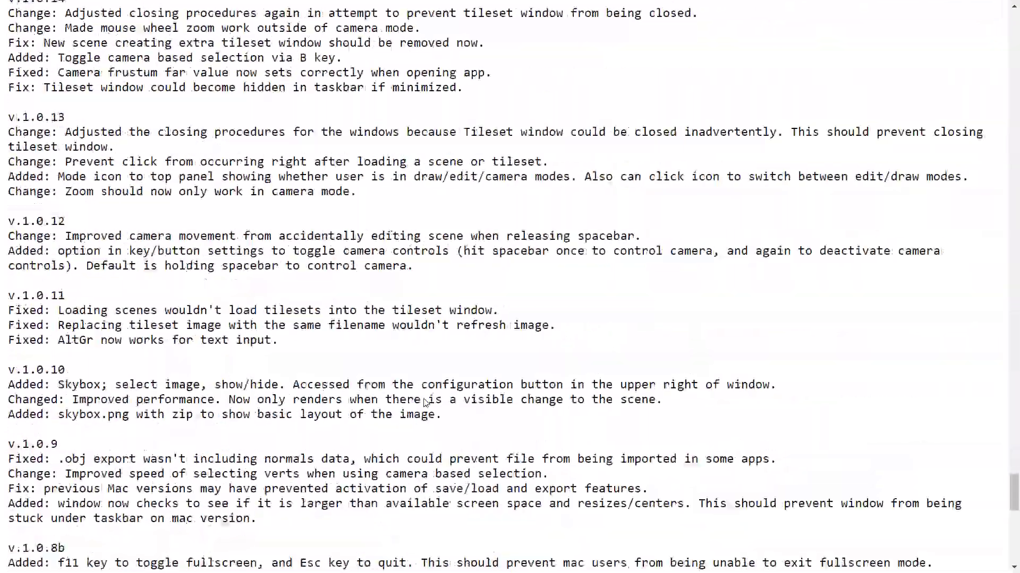
scroll(424, 402, "up", 3)
scroll(424, 403, "up", 10)
scroll(424, 399, "up", 1)
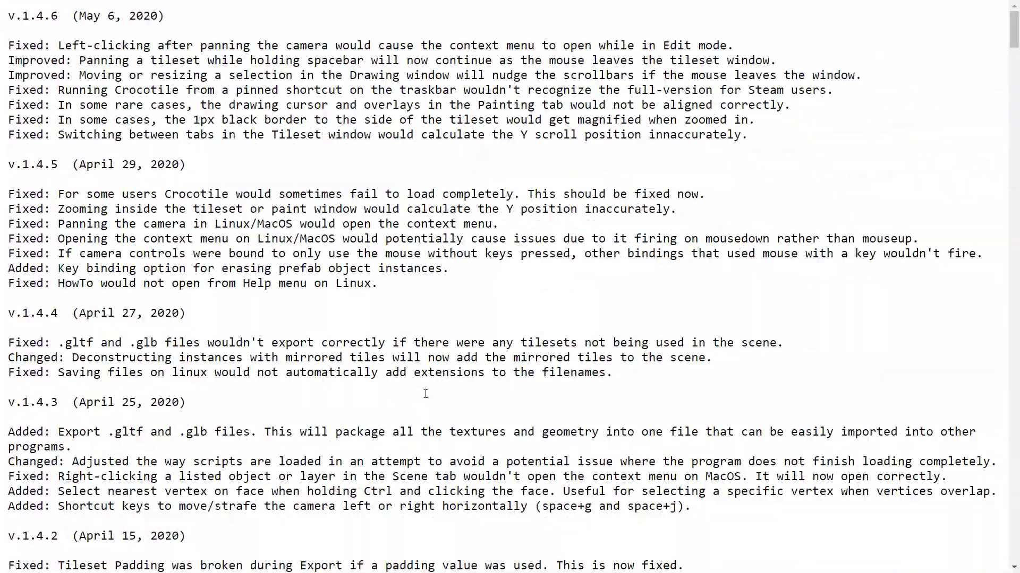
Go back to the Crocotile 3D Steam store page, restore full screen and show the first screenshot thumbnails.
key("alt+Left")
scroll(439, 372, "up", 2)
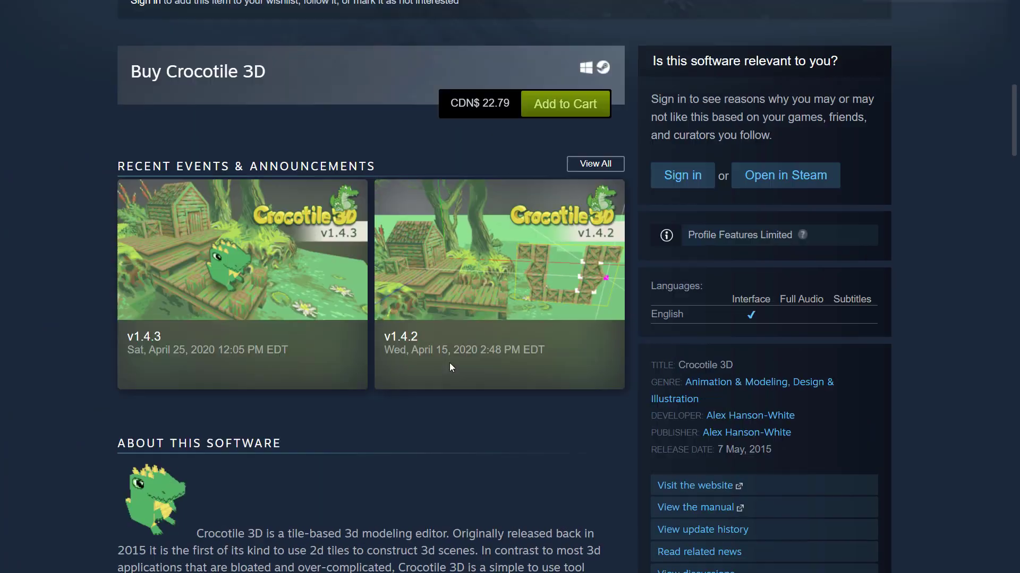
scroll(449, 362, "up", 6)
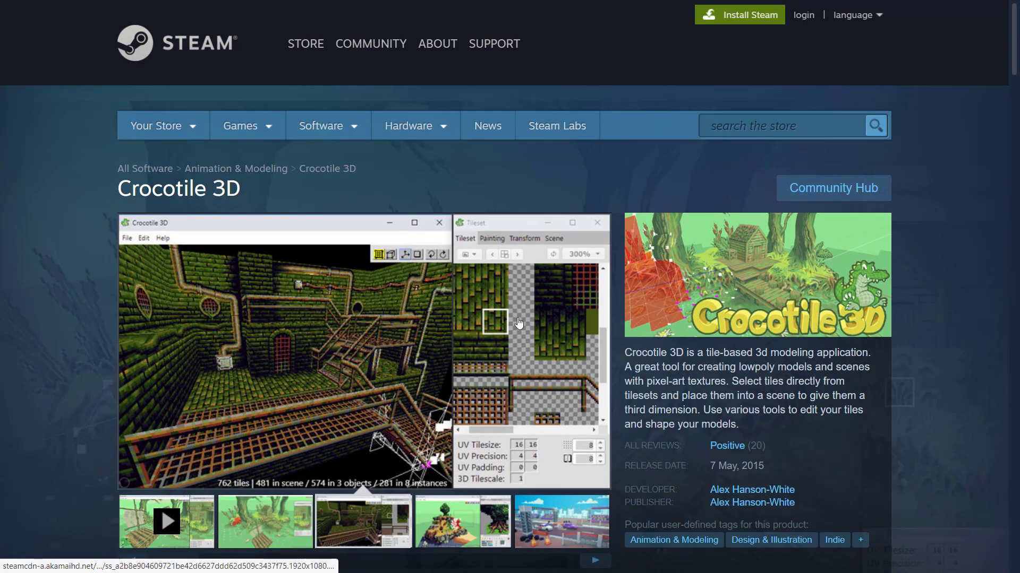
left_click(506, 42)
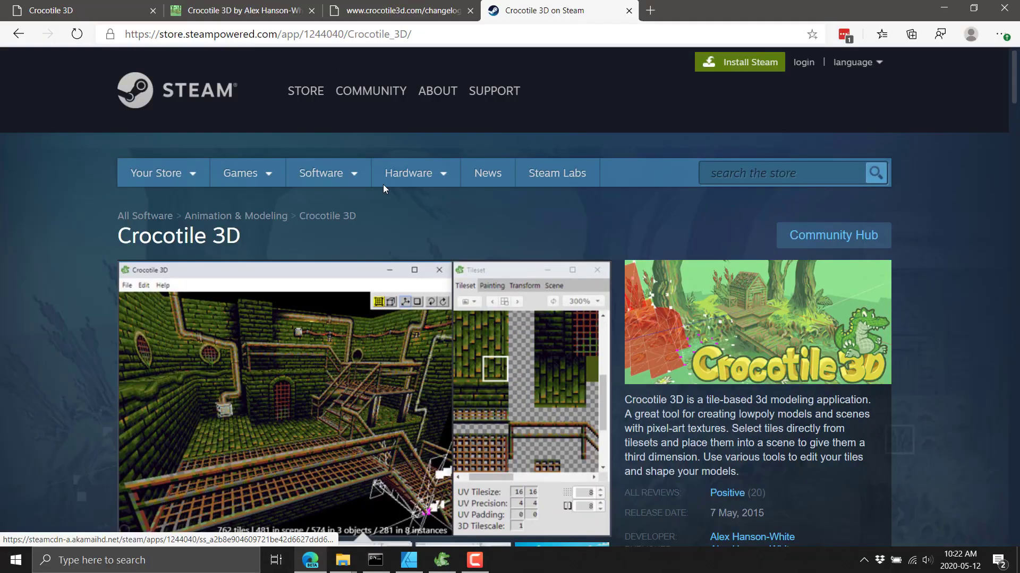
key("F11")
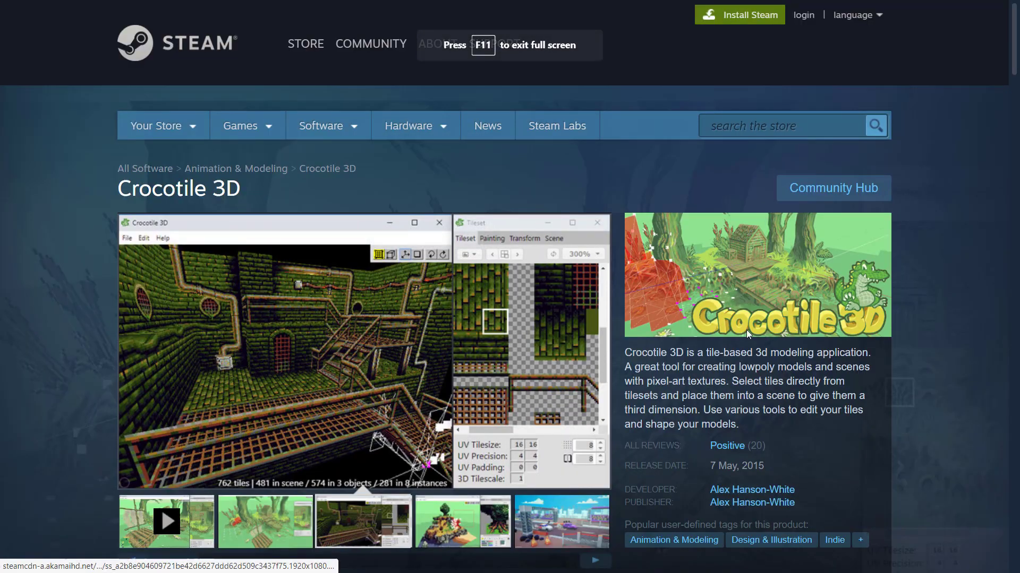
scroll(623, 361, "down", 3)
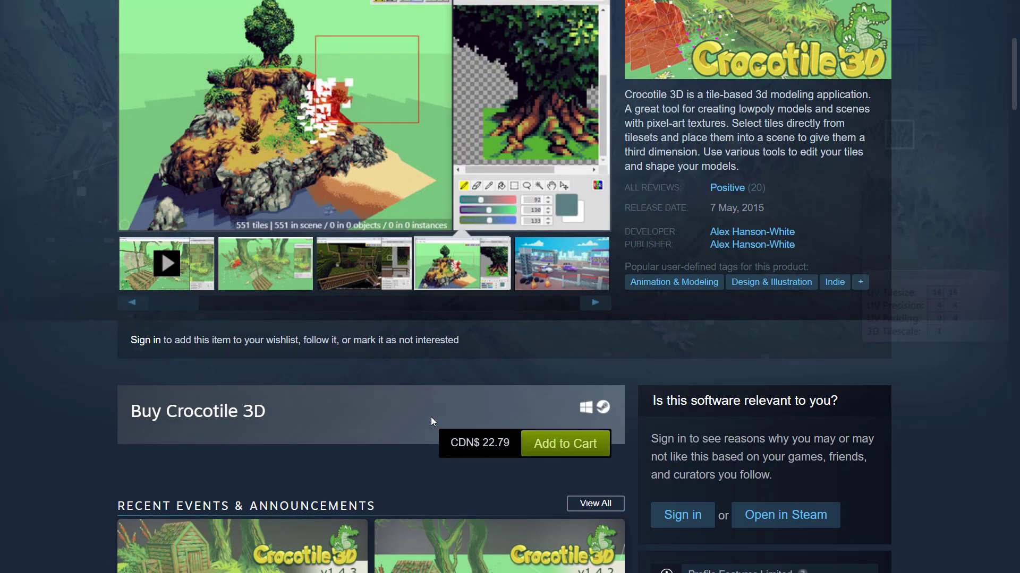
scroll(405, 412, "down", 1)
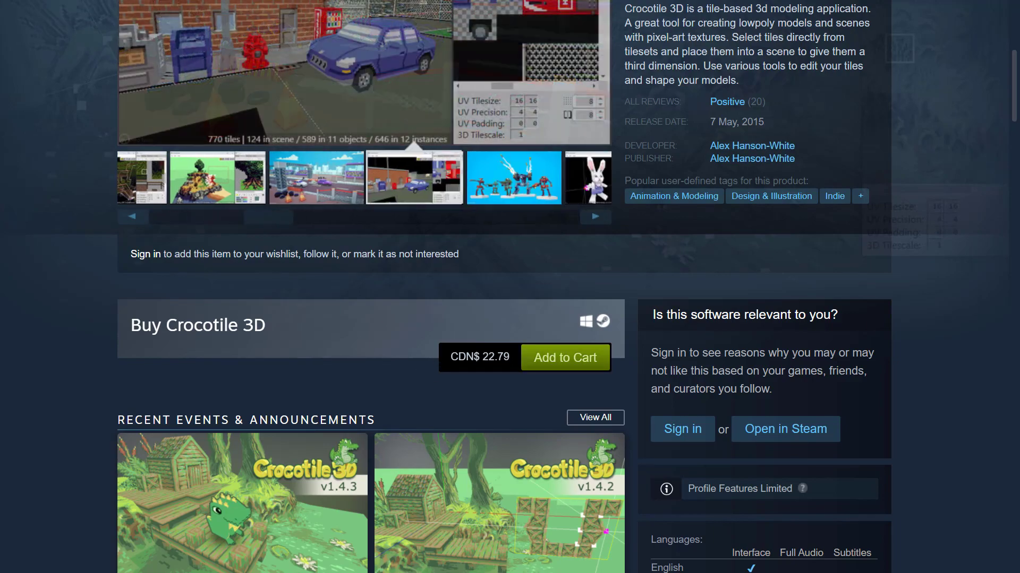
scroll(474, 349, "up", 2)
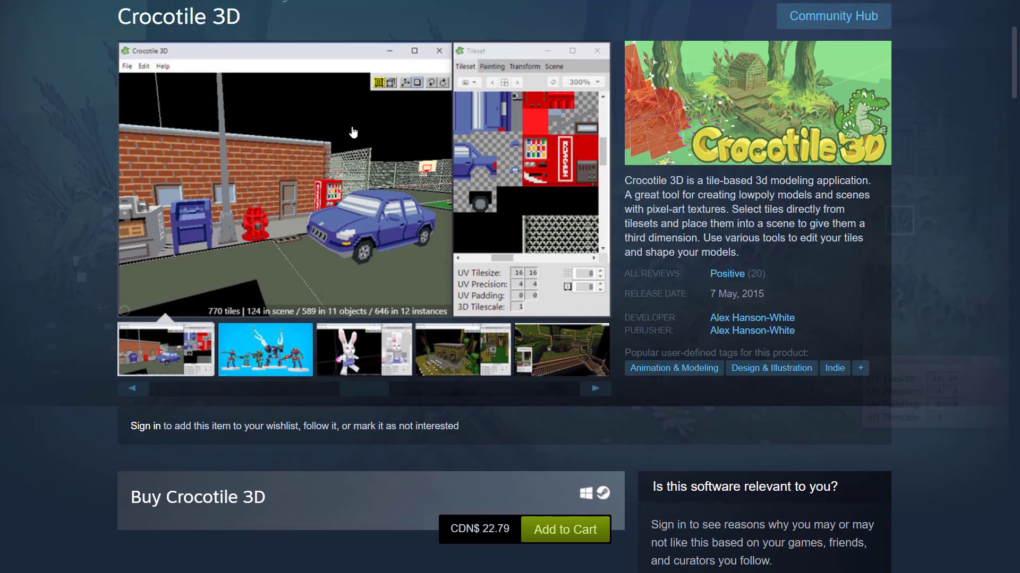
scroll(399, 263, "down", 1)
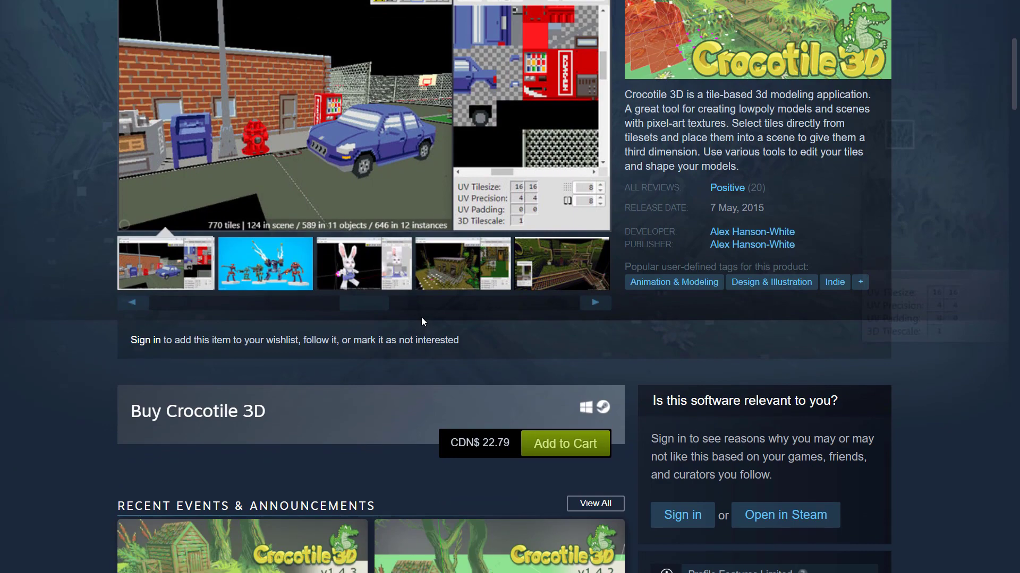
scroll(424, 303, "down", 1)
scroll(423, 308, "down", 1)
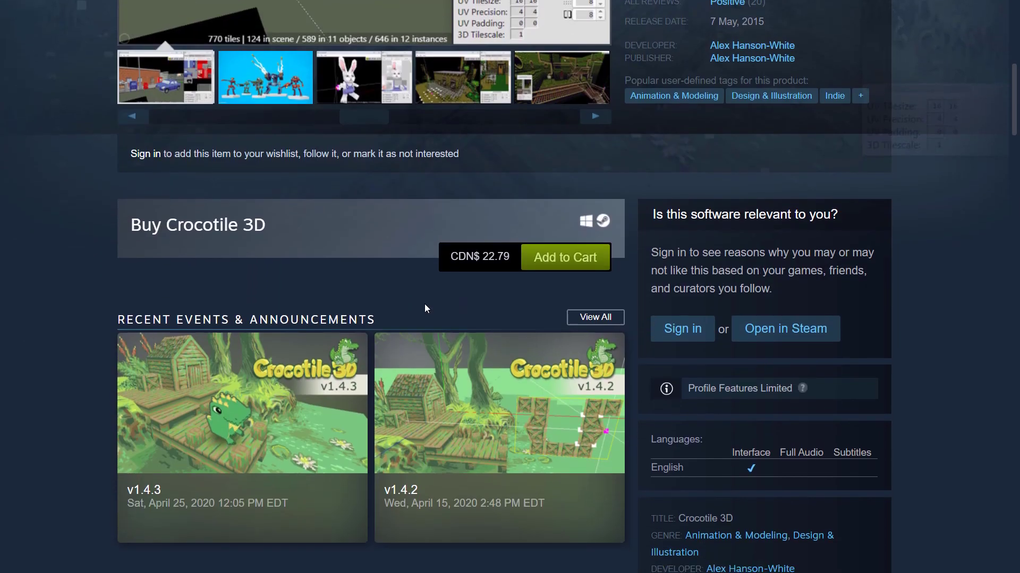
scroll(425, 308, "down", 2)
scroll(427, 310, "up", 2)
scroll(427, 309, "up", 3)
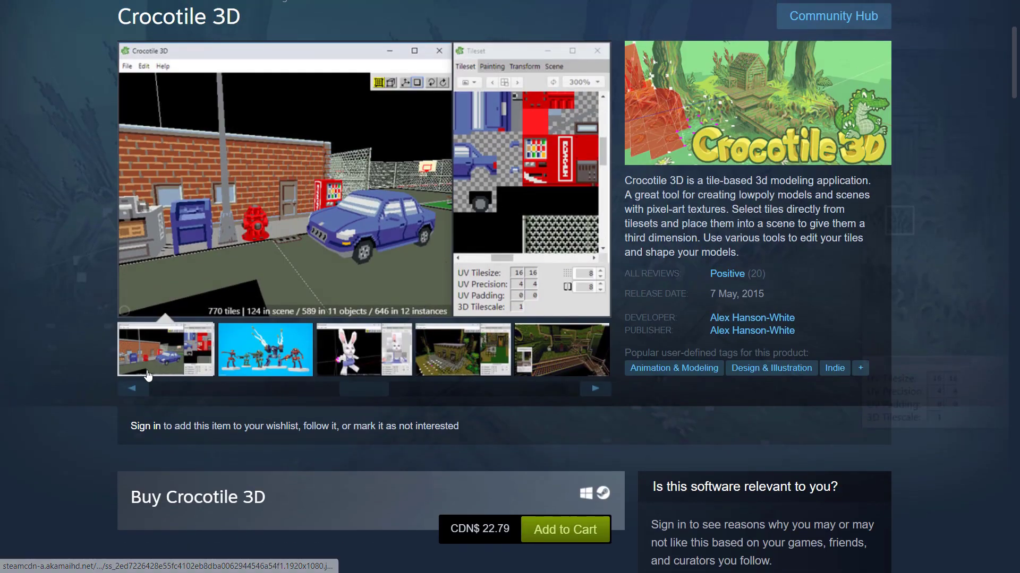
left_click(157, 390)
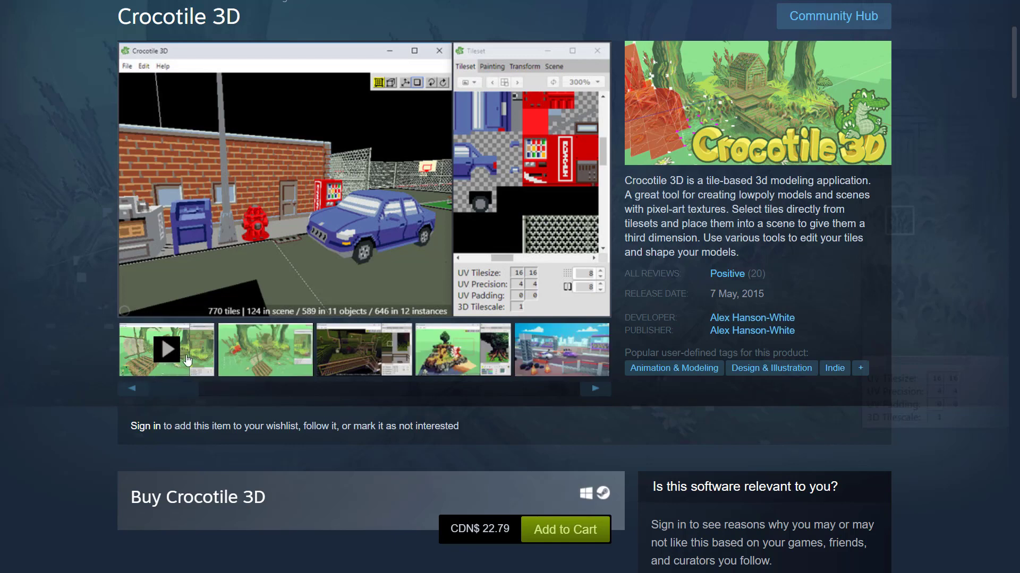
scroll(442, 378, "up", 2)
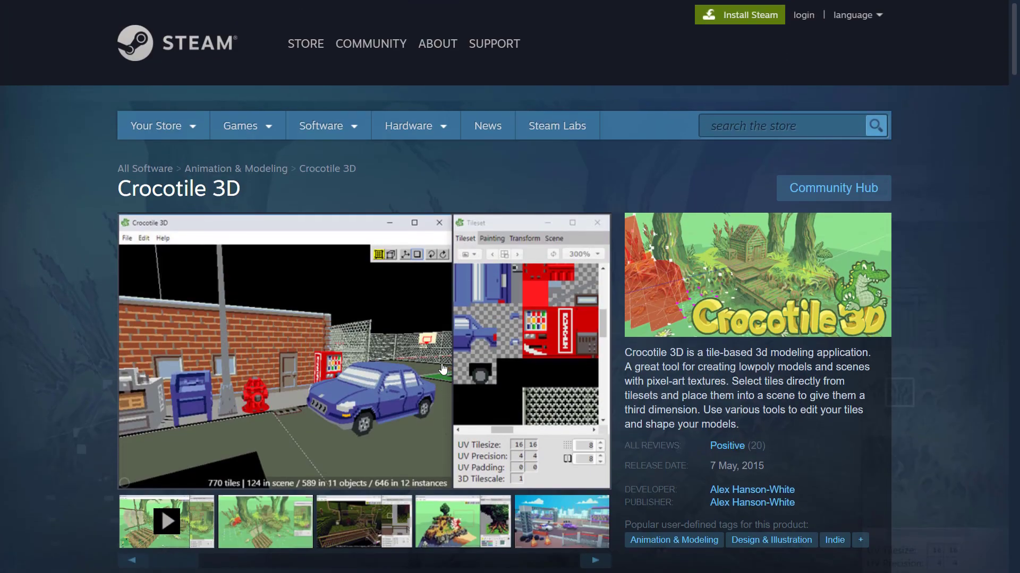
scroll(446, 354, "down", 4)
scroll(448, 354, "down", 4)
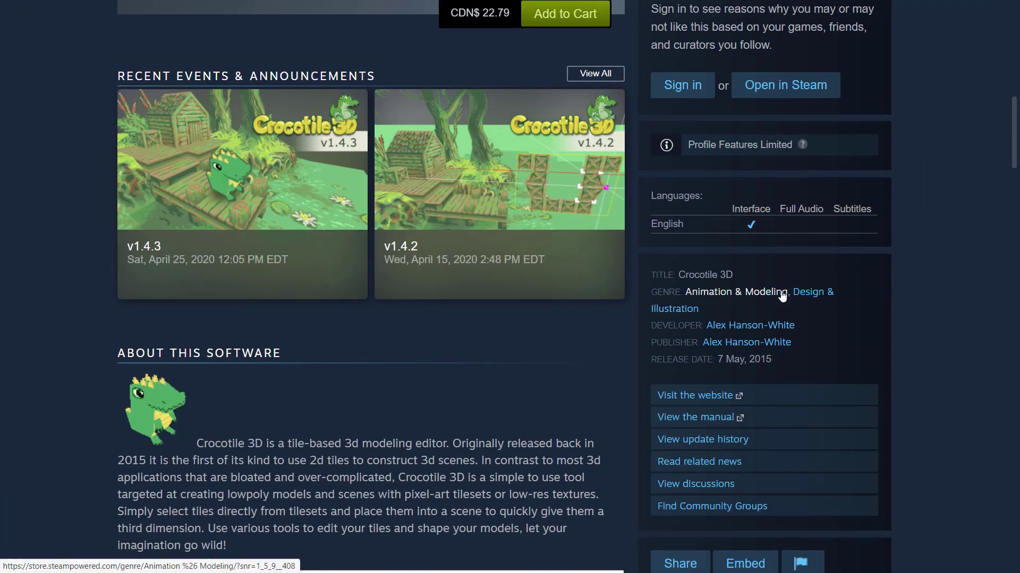